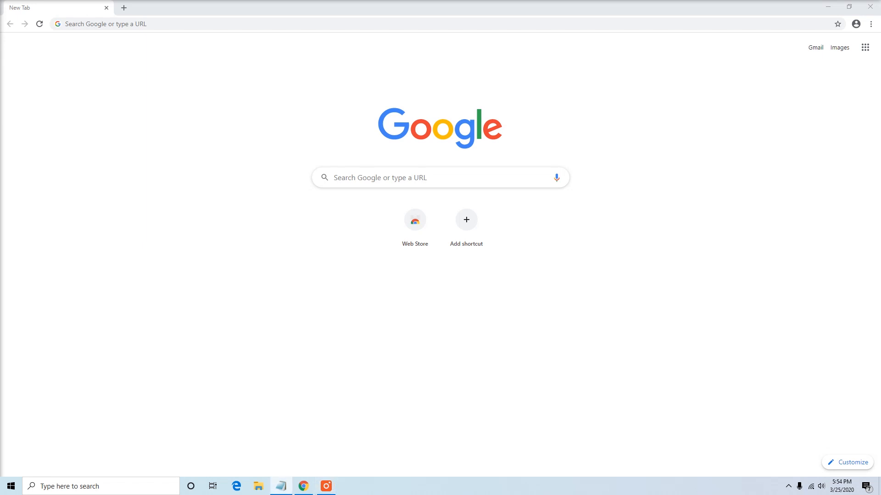
# - Load the pasted address desktophero3d.com/vendors/register in Chrome; it returns a Not Found page
pyautogui.click(169, 20)
pyautogui.write('https://desktophero3d.com/vendors/register')
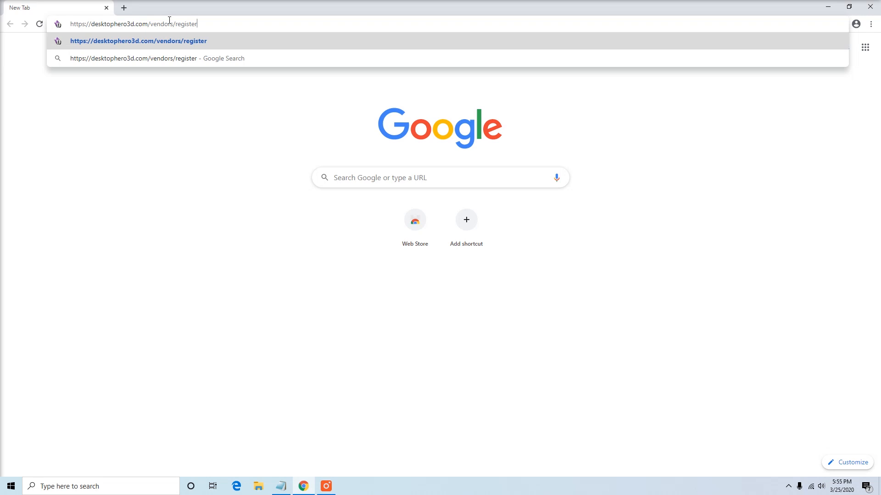
pyautogui.press('Return')
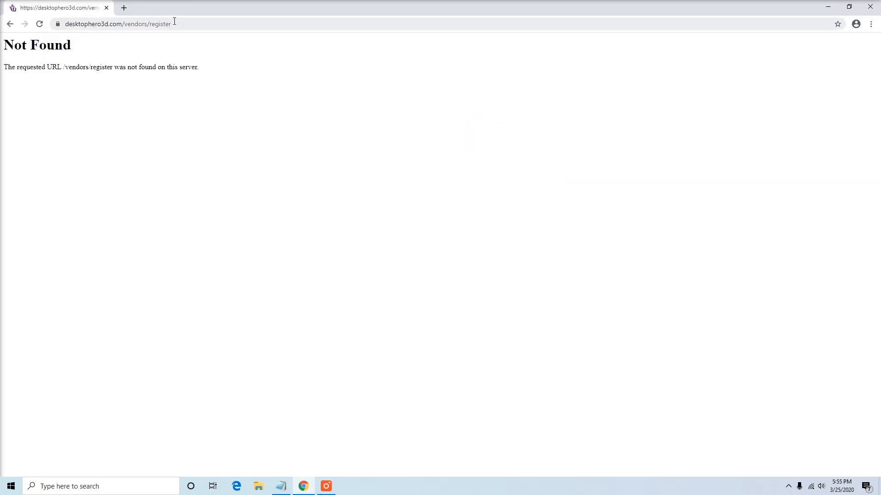
# - Correct the address path from /vendors/register to /vendor/register and load the page
pyautogui.click(175, 23)
pyautogui.click(147, 23)
pyautogui.press('BackSpace')
pyautogui.click(179, 41)
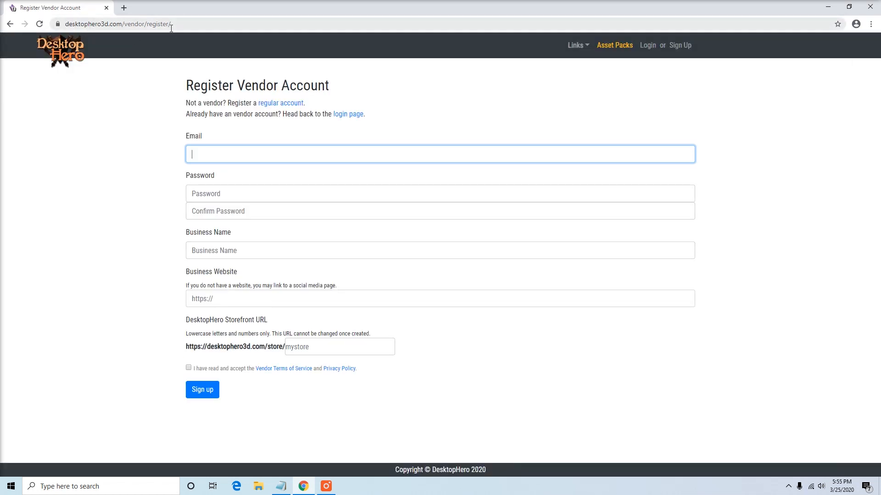
# - Enter the account e-mail, a password with its confirmation, and business name SquidPrints
pyautogui.click(227, 157)
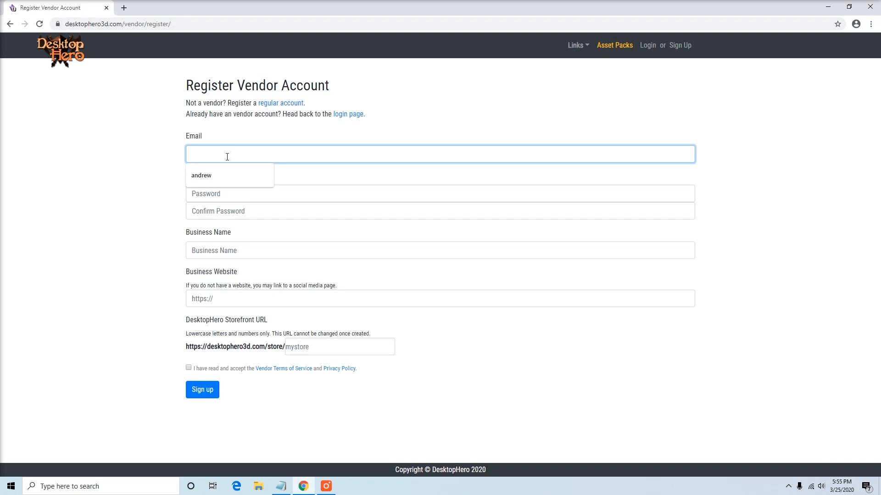
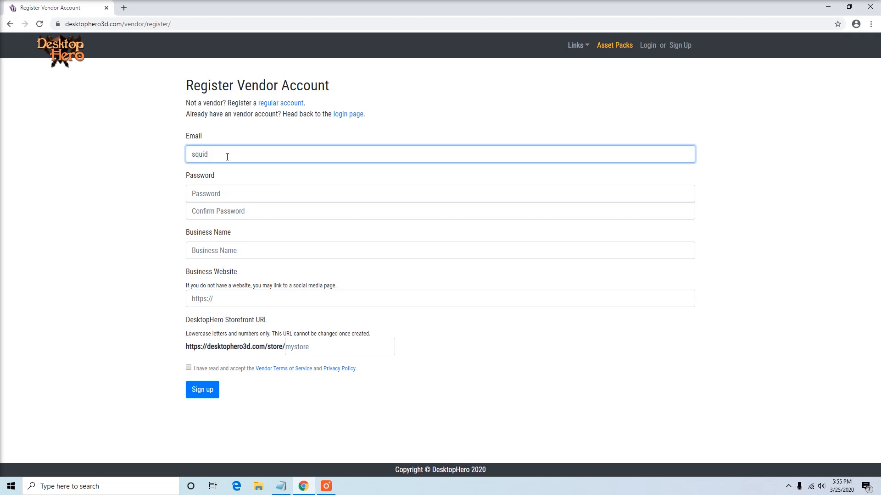
pyautogui.press('Tab')
pyautogui.write('•••••••')
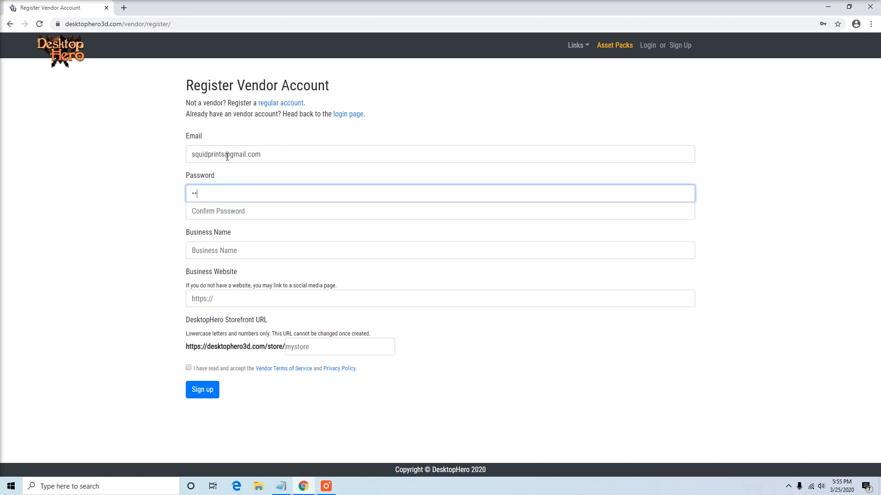
pyautogui.press('Tab')
pyautogui.write('••••••••')
pyautogui.press('Tab')
pyautogui.write('SquidPrints')
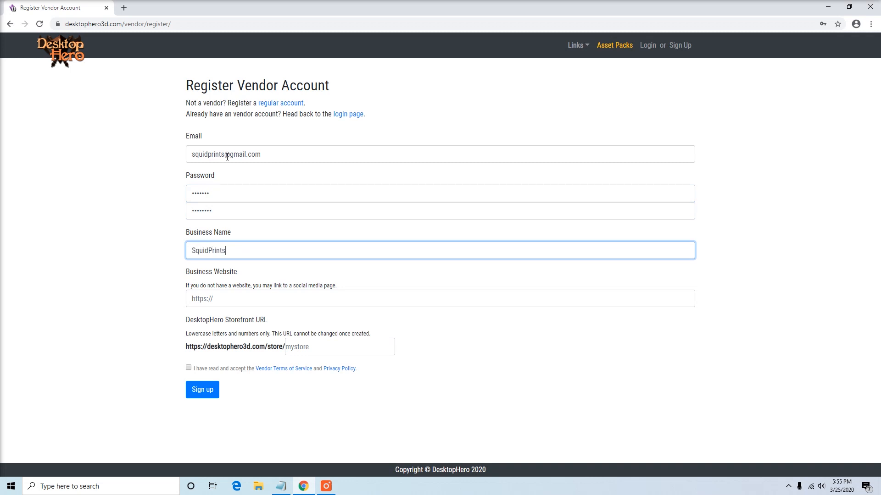
pyautogui.press('Tab')
pyautogui.write('h')
pyautogui.write('ttps:/')
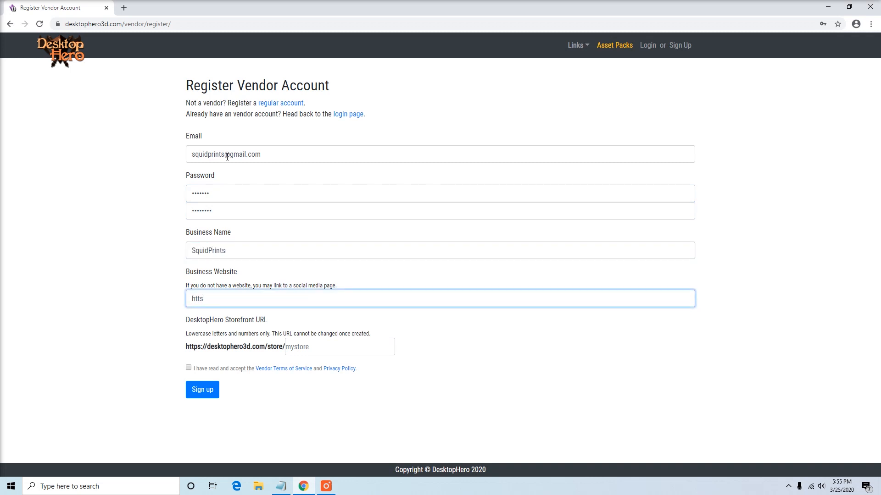
pyautogui.write('/sq')
pyautogui.press('BackSpace')
pyautogui.press('BackSpace')
pyautogui.write('squidprints.com')
pyautogui.click(380, 347)
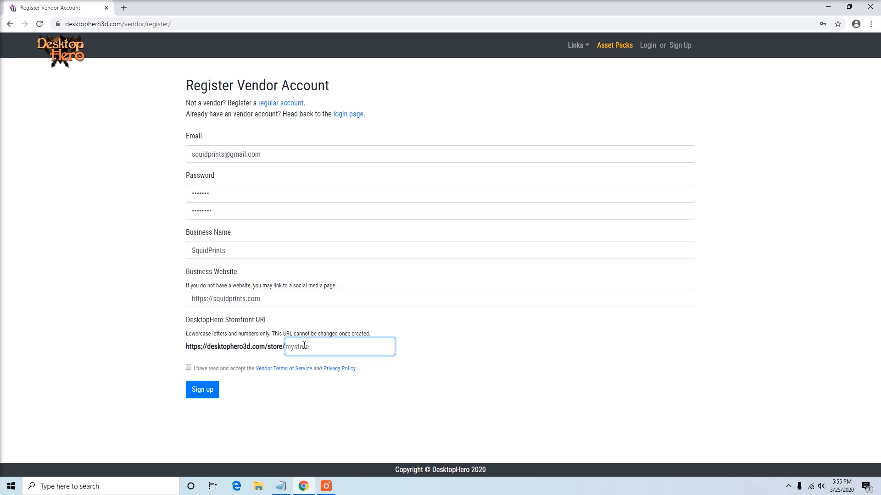
pyautogui.write('squidprints')
# - Accept the vendor terms, then resubmit with the password and confirmation retyped to match
pyautogui.click(188, 368)
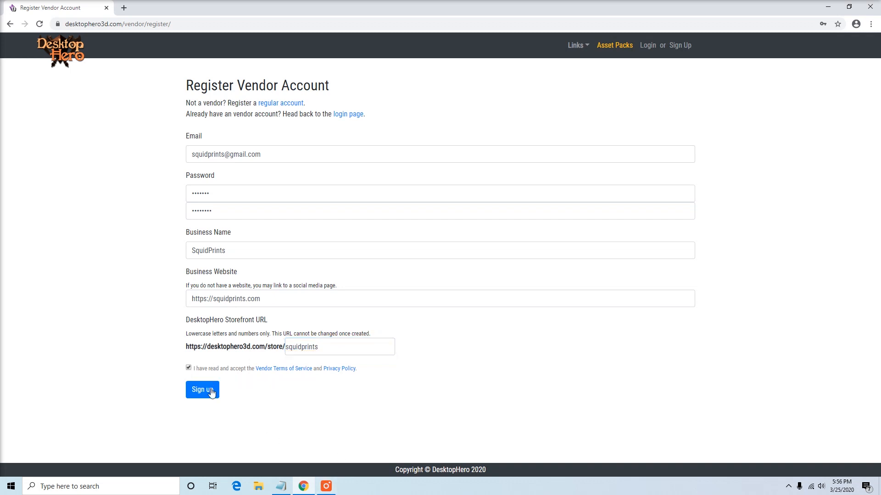
pyautogui.click(203, 392)
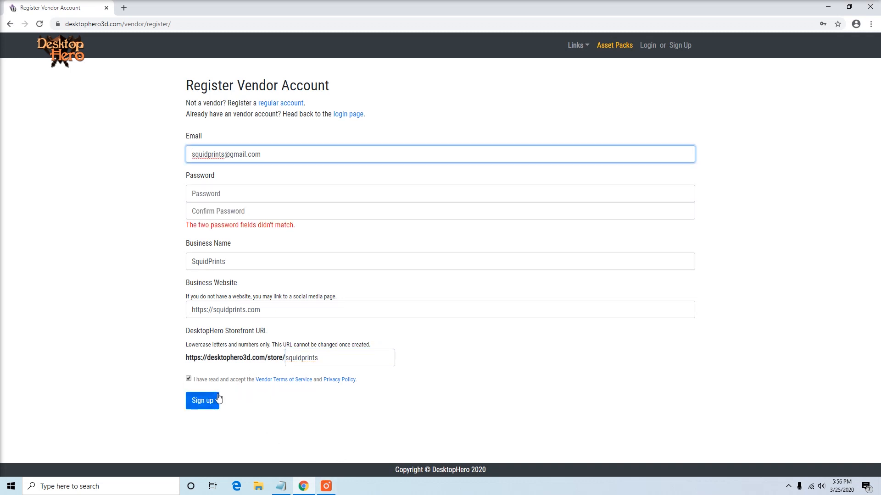
pyautogui.click(232, 194)
pyautogui.write('••••••••')
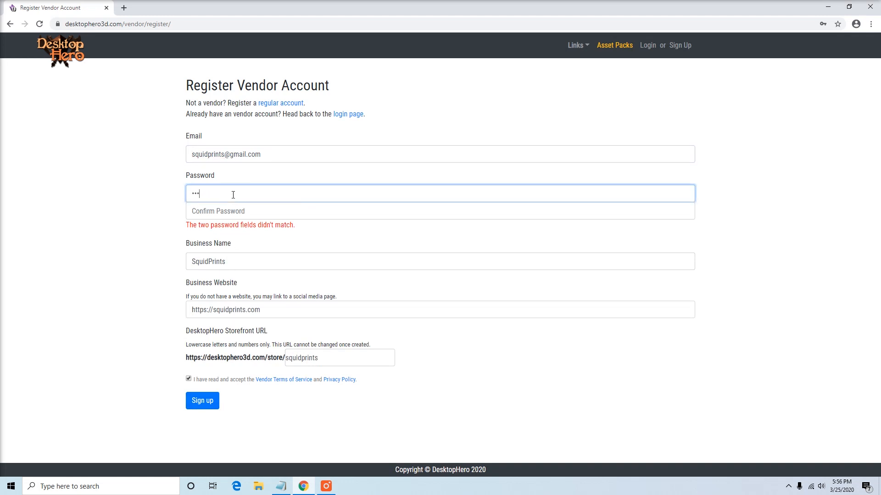
pyautogui.press('Tab')
pyautogui.write('••••••••')
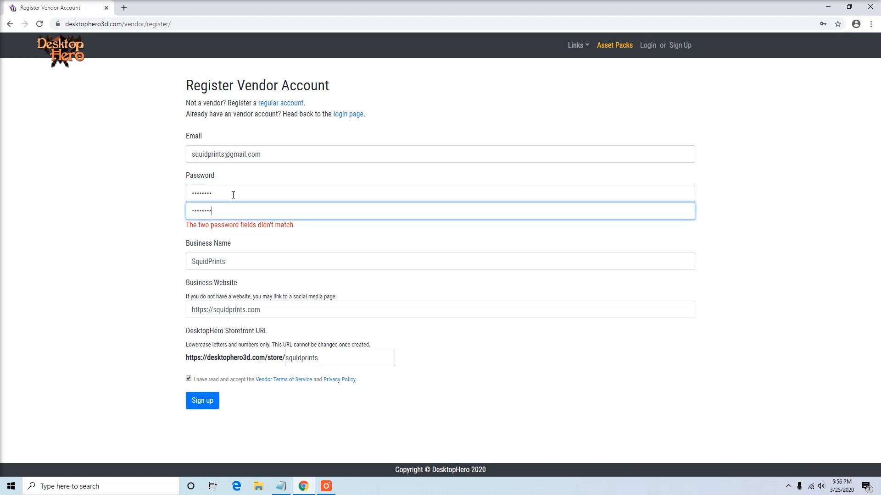
pyautogui.click(203, 401)
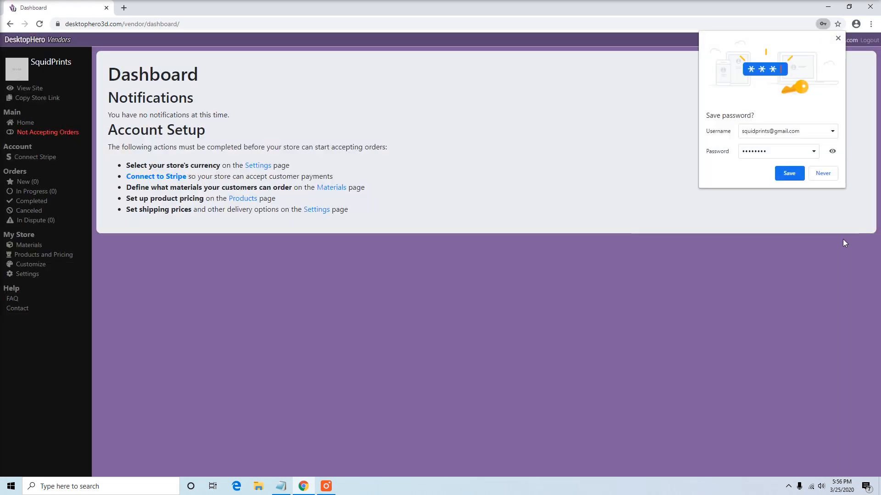
# - Decline Chrome's offer to save the password and look over the five-item Account Setup checklist
pyautogui.click(825, 175)
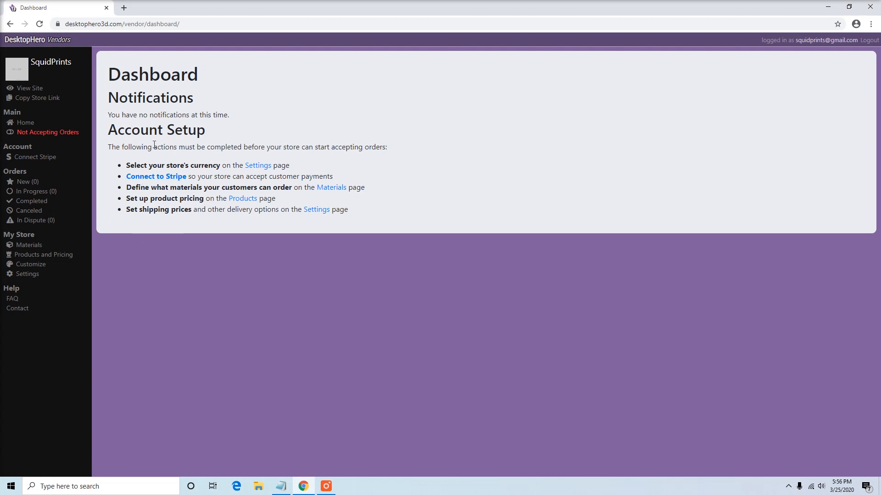
pyautogui.moveTo(122, 156); pyautogui.dragTo(347, 220)
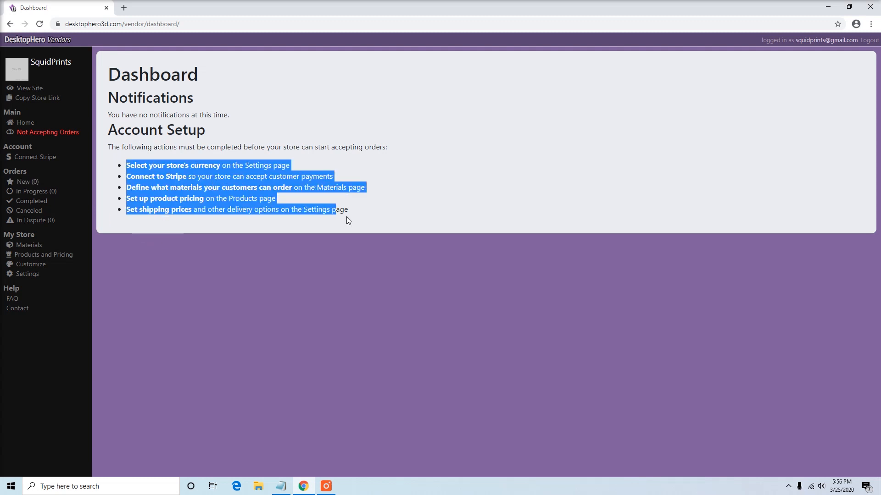
pyautogui.click(382, 237)
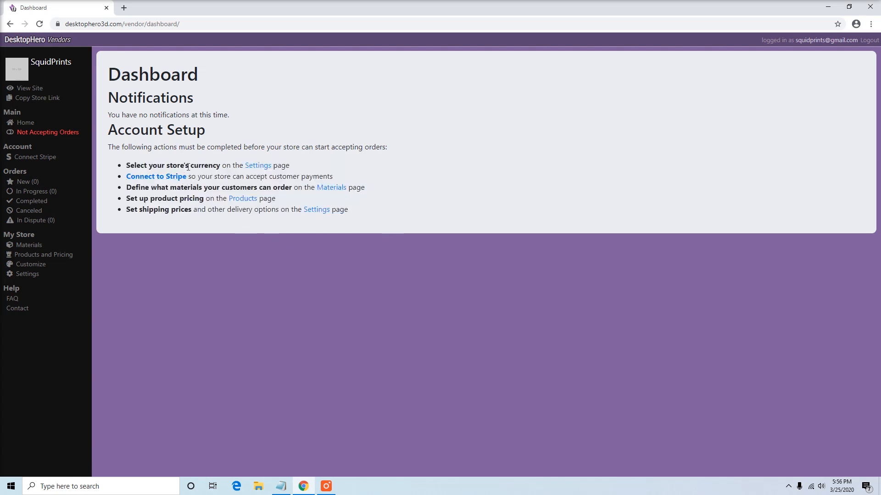
# - Choose USD as the currency under General Settings and save it
pyautogui.click(257, 166)
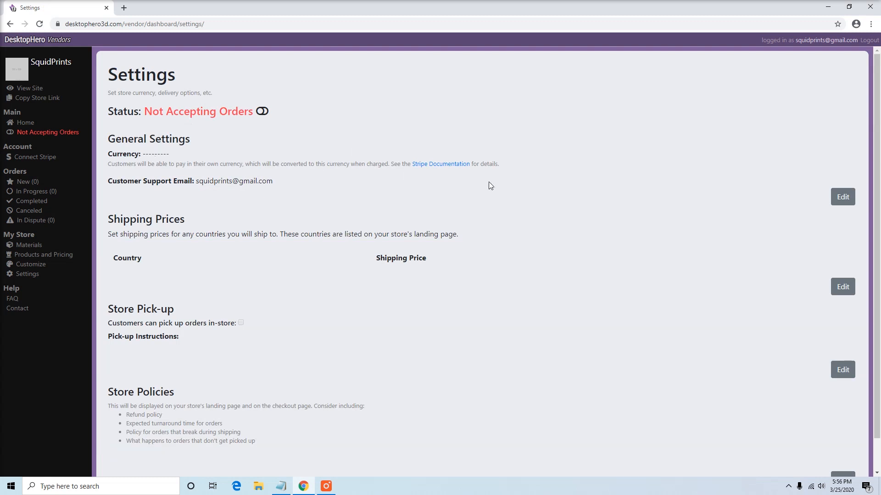
pyautogui.click(842, 197)
pyautogui.click(171, 157)
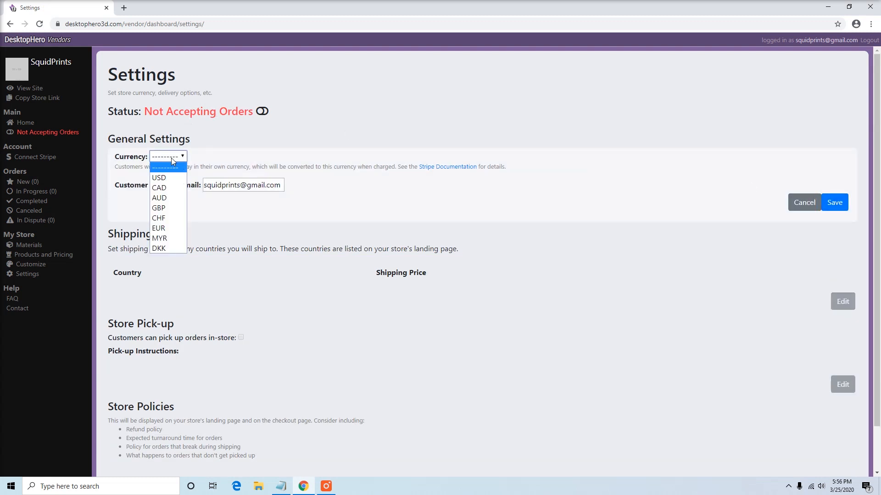
pyautogui.click(166, 182)
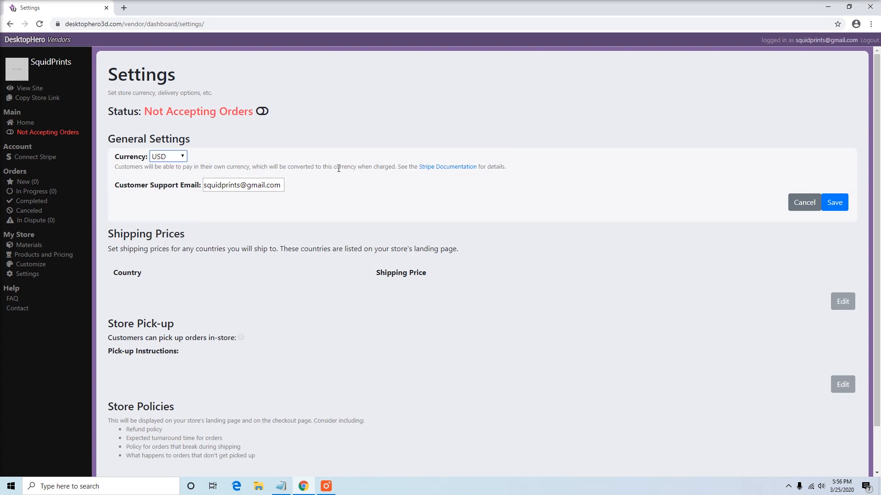
pyautogui.click(834, 202)
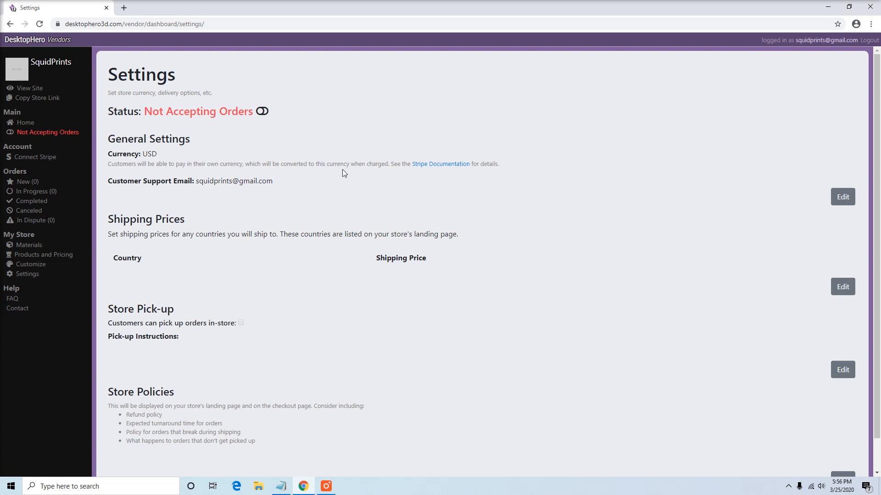
pyautogui.scroll(-1, 231, 229)
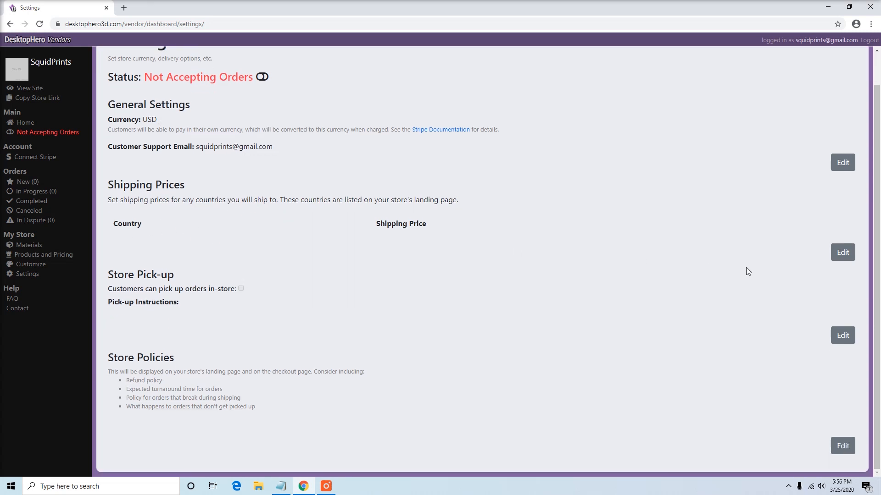
# - Add a United States shipping price of 500 ($5.00 USD) and save
pyautogui.click(843, 253)
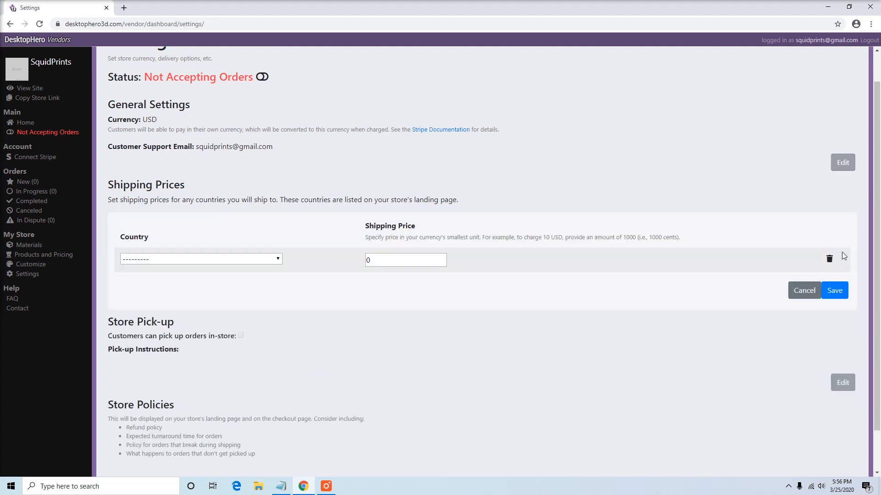
pyautogui.click(198, 259)
pyautogui.scroll(-20, 181, 385)
pyautogui.scroll(-12, 182, 389)
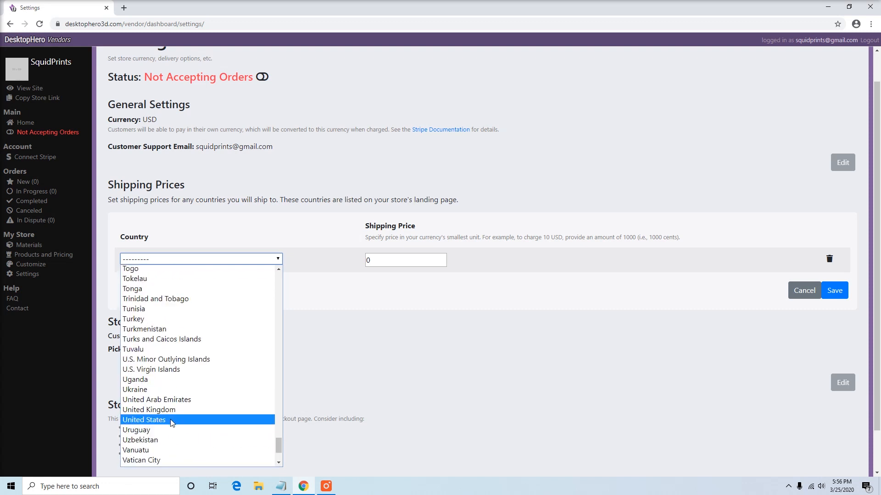
pyautogui.click(172, 420)
pyautogui.moveTo(393, 260); pyautogui.dragTo(364, 259)
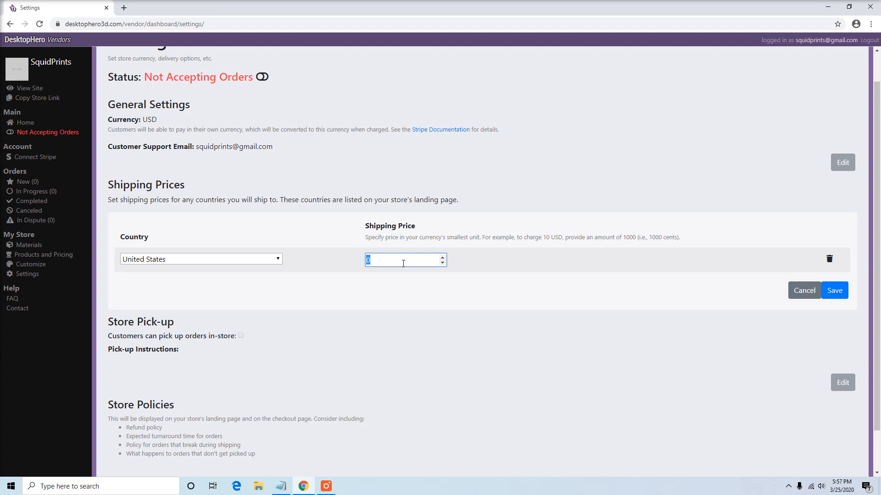
pyautogui.write('500')
pyautogui.click(847, 293)
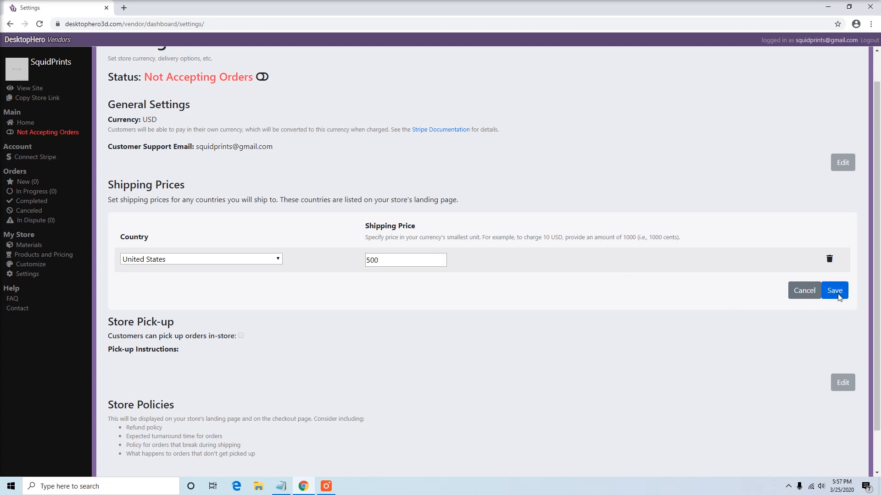
pyautogui.moveTo(425, 279); pyautogui.dragTo(493, 280)
pyautogui.click(333, 290)
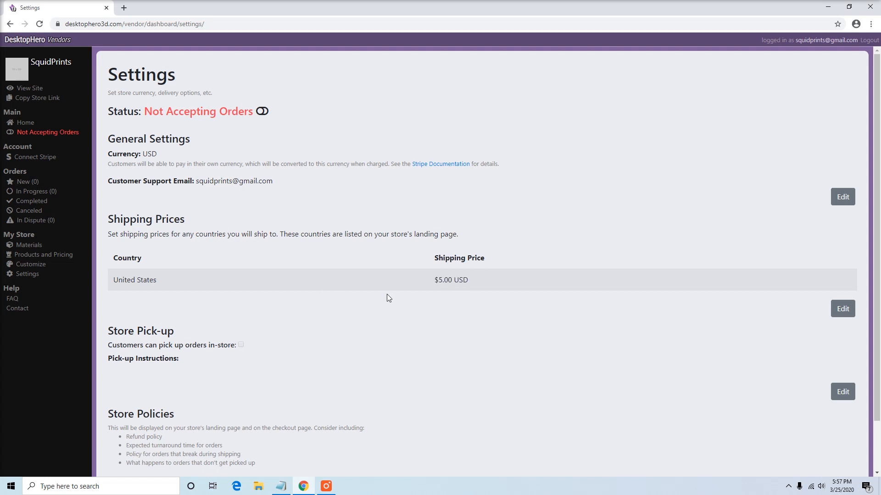
# - Add a Canada shipping row priced 3000 ($30.00 USD) and save
pyautogui.click(842, 310)
pyautogui.click(172, 317)
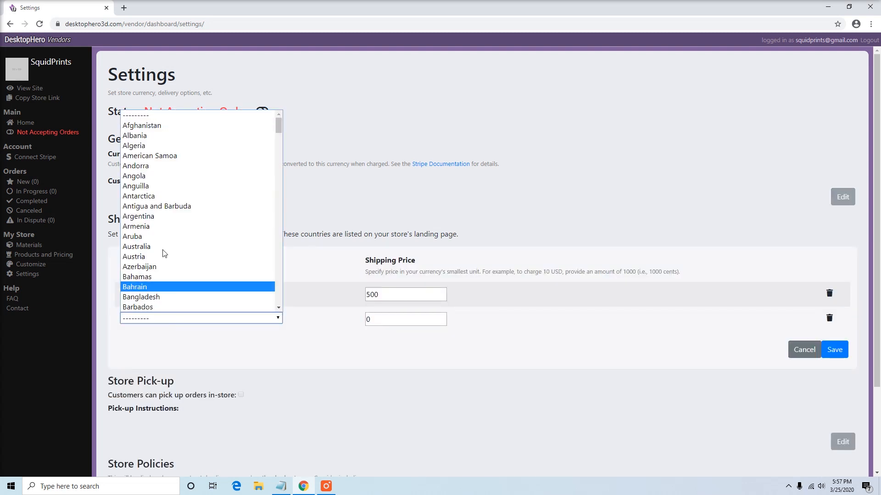
pyautogui.scroll(-6, 148, 204)
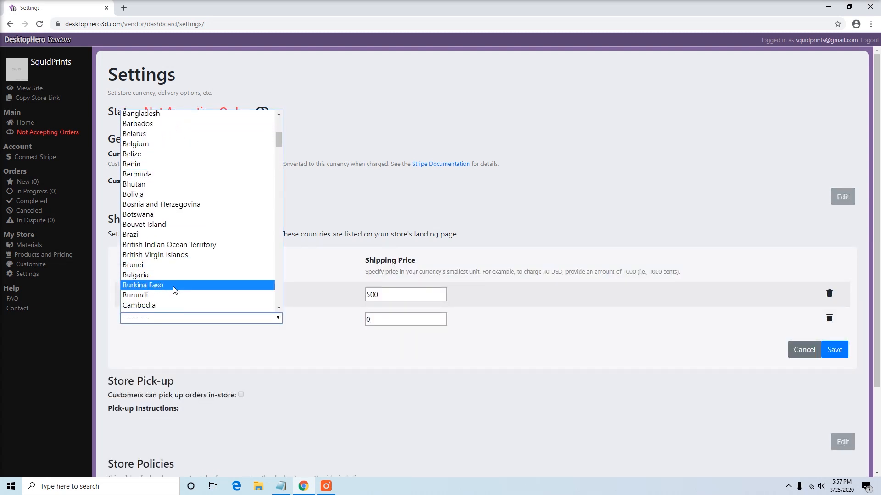
pyautogui.click(185, 233)
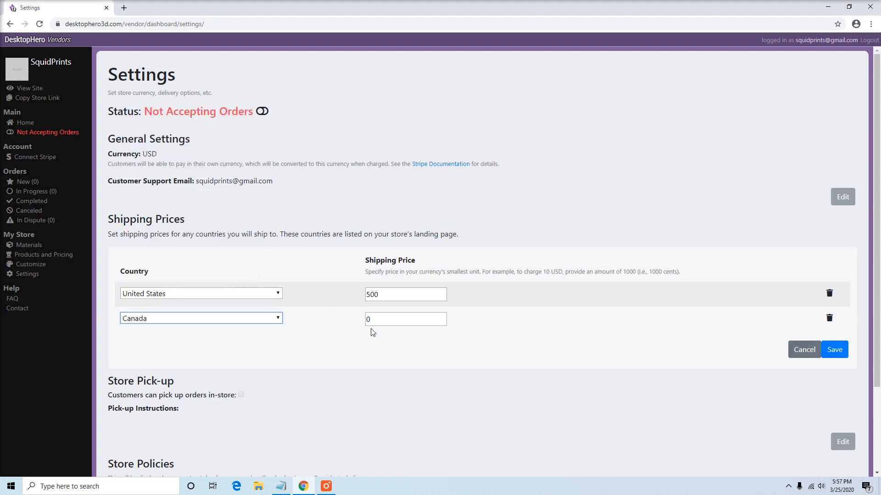
pyautogui.press('Tab')
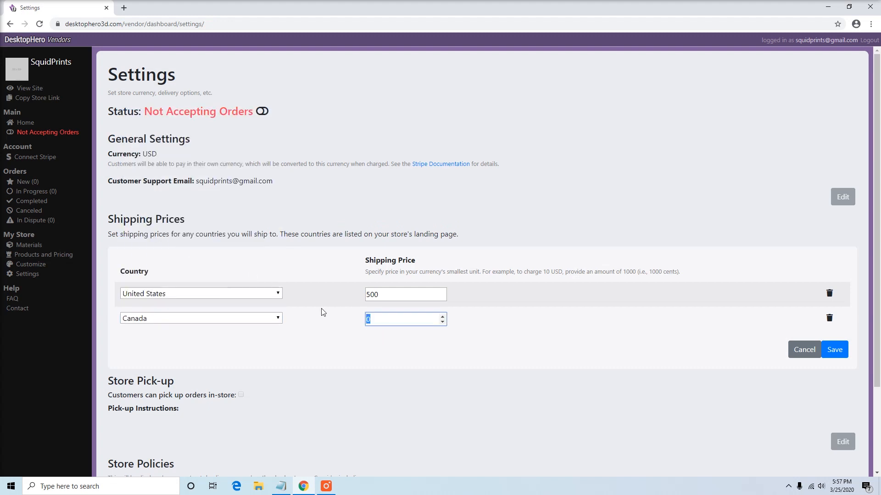
pyautogui.write('3000')
pyautogui.click(835, 350)
# - Reopen and re-save the shipping prices, then start editing the store pick-up settings
pyautogui.scroll(-2, 183, 321)
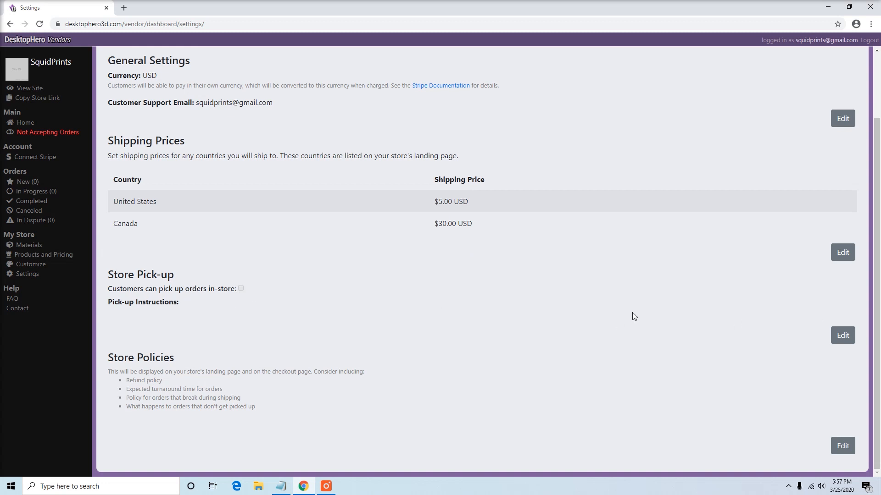
pyautogui.click(833, 254)
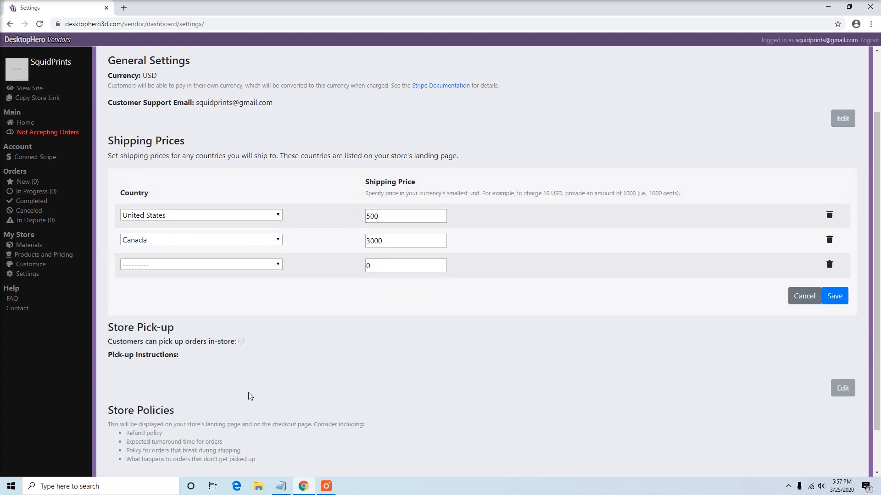
pyautogui.click(837, 296)
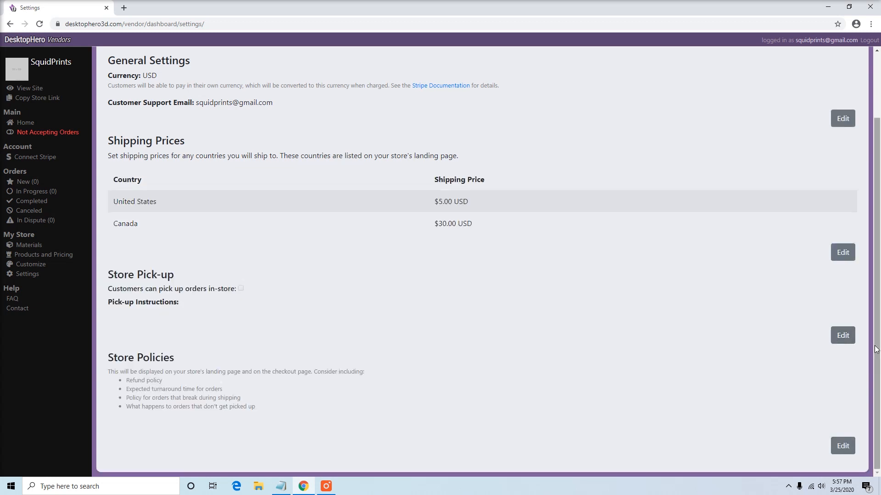
pyautogui.click(842, 335)
pyautogui.click(248, 291)
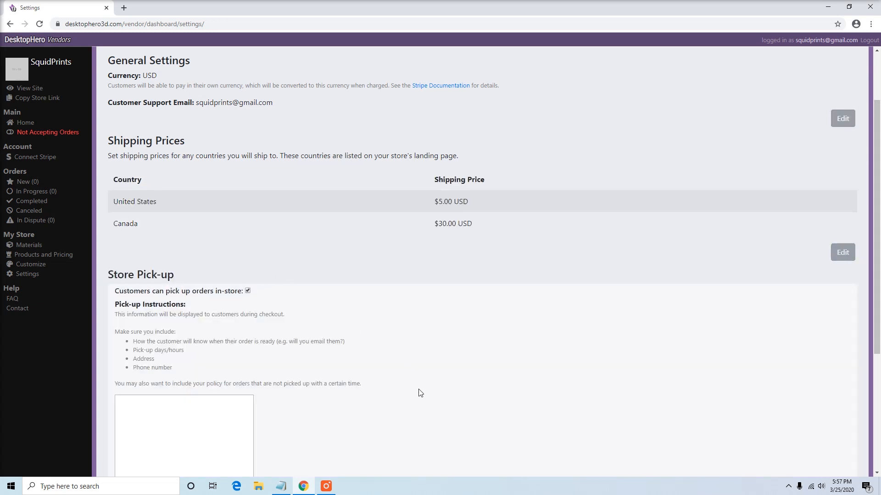
pyautogui.scroll(-3, 410, 392)
pyautogui.click(192, 321)
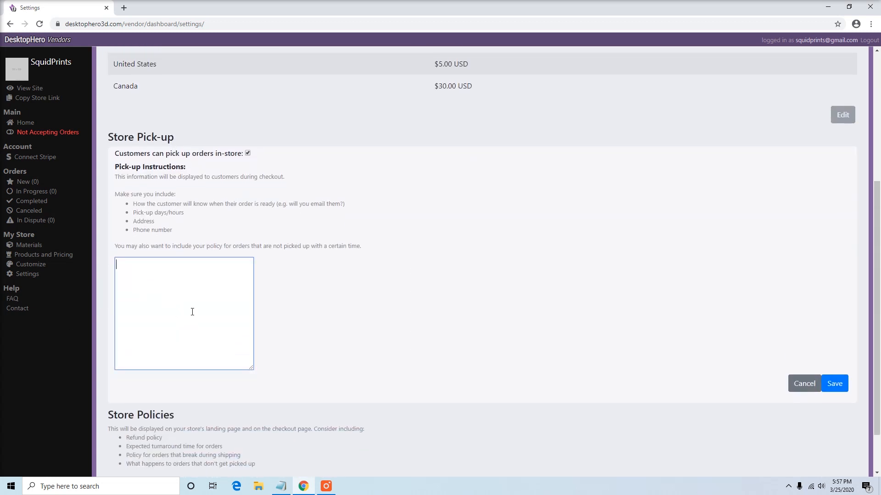
pyautogui.click(248, 153)
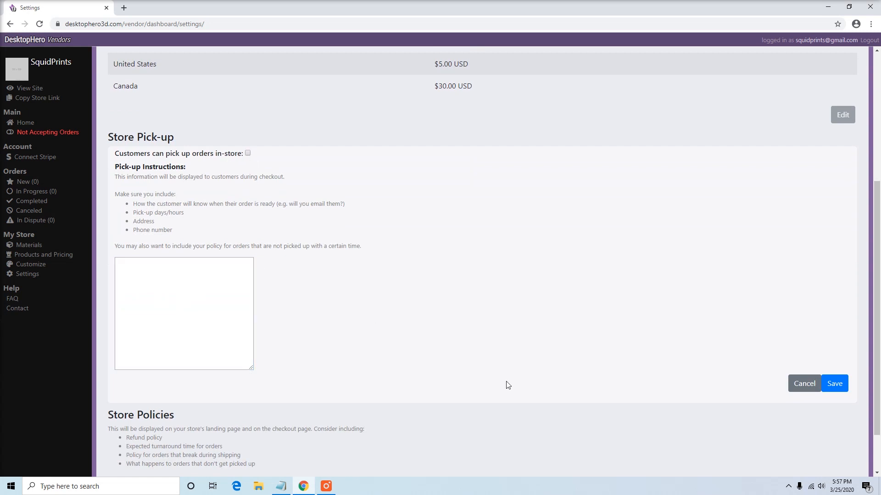
pyautogui.click(811, 387)
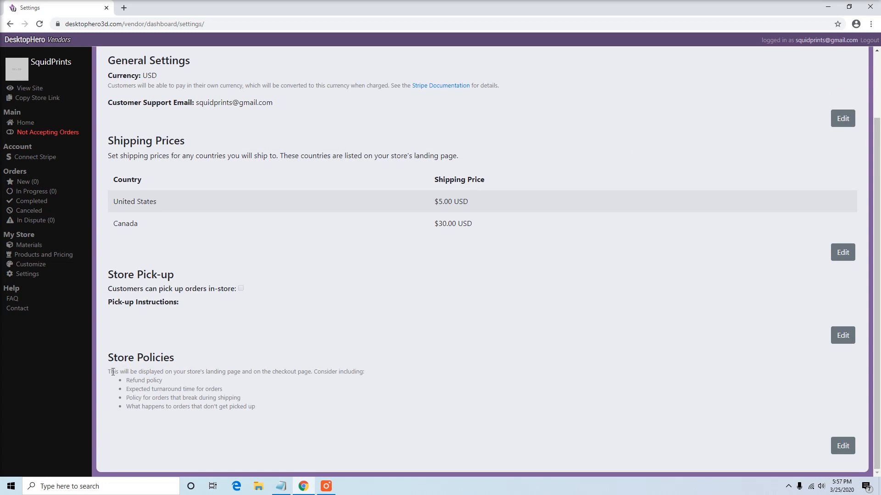
pyautogui.click(843, 446)
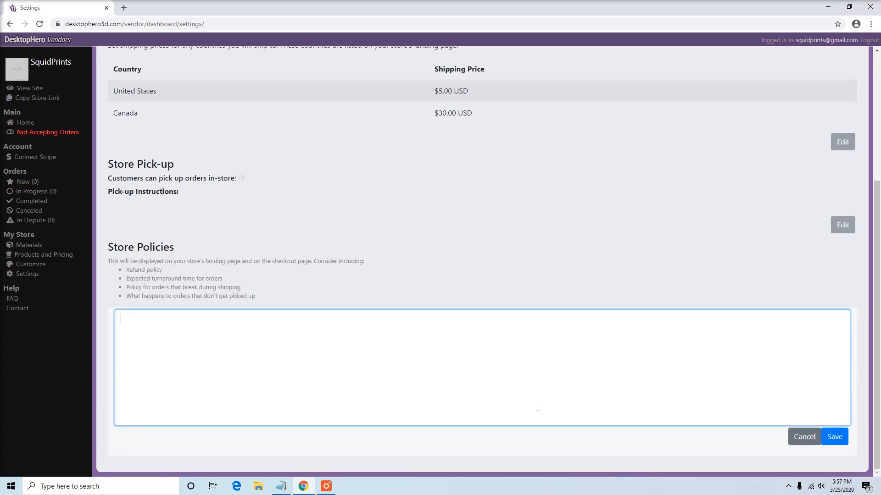
pyautogui.click(803, 438)
pyautogui.scroll(3, 226, 336)
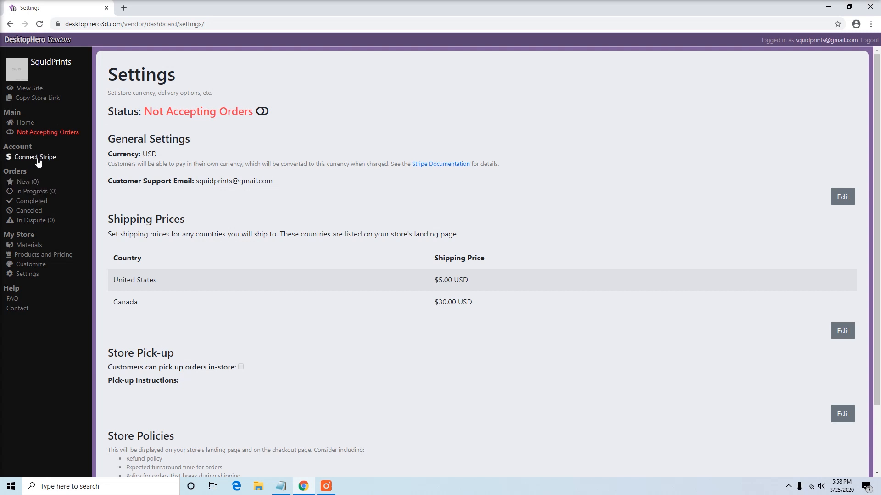
# - From the dashboard Home, go to the Stripe connection page and choose Connect with Stripe
pyautogui.click(26, 123)
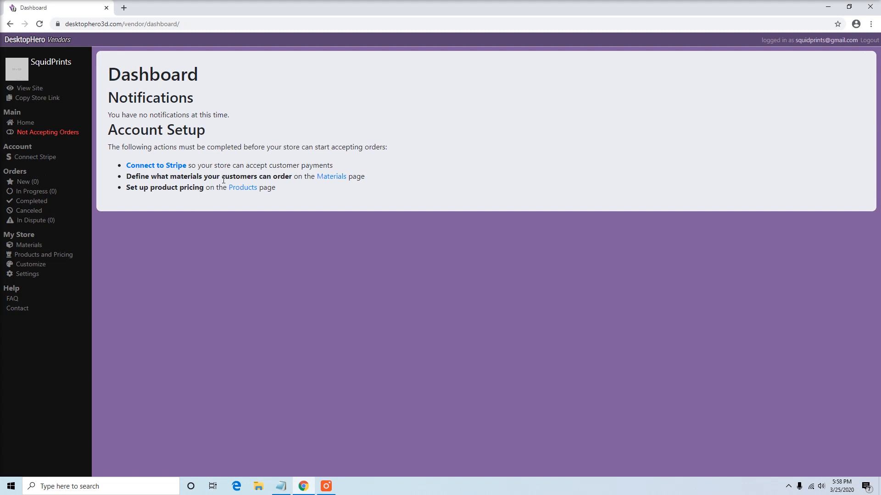
pyautogui.click(162, 166)
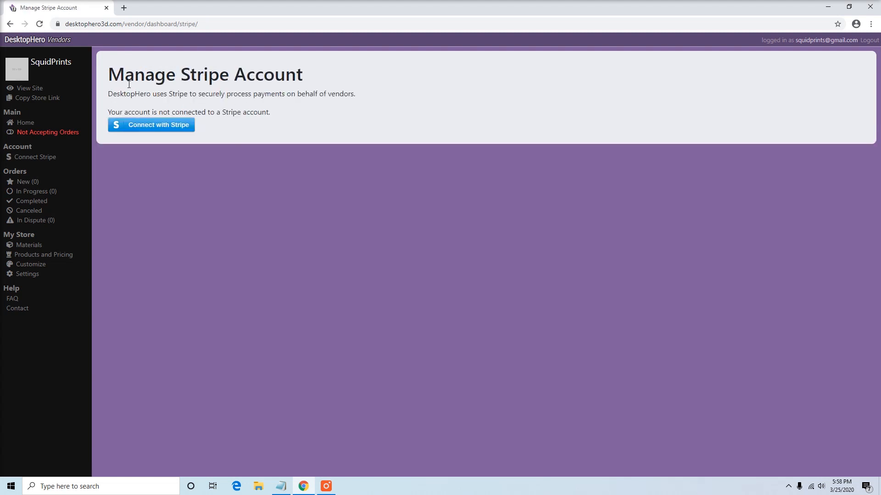
pyautogui.click(158, 132)
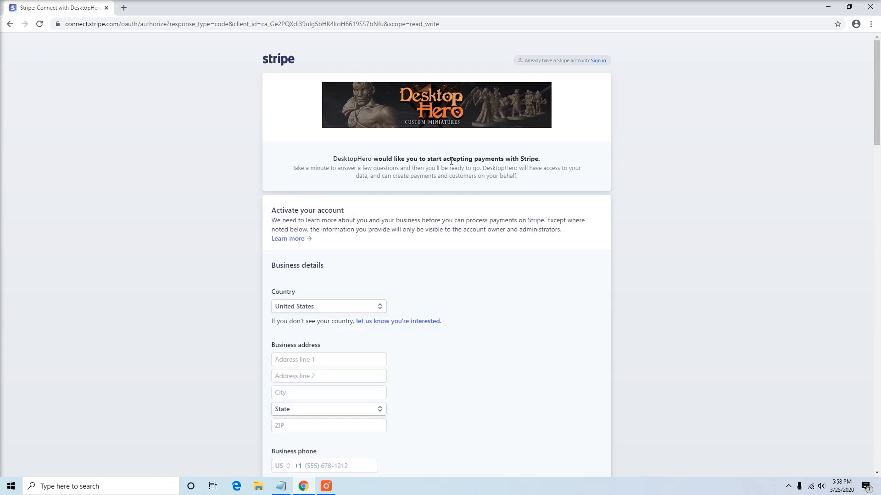
# - Sign in to the existing Stripe account with its e-mail, password and 6-digit verification code
pyautogui.click(598, 61)
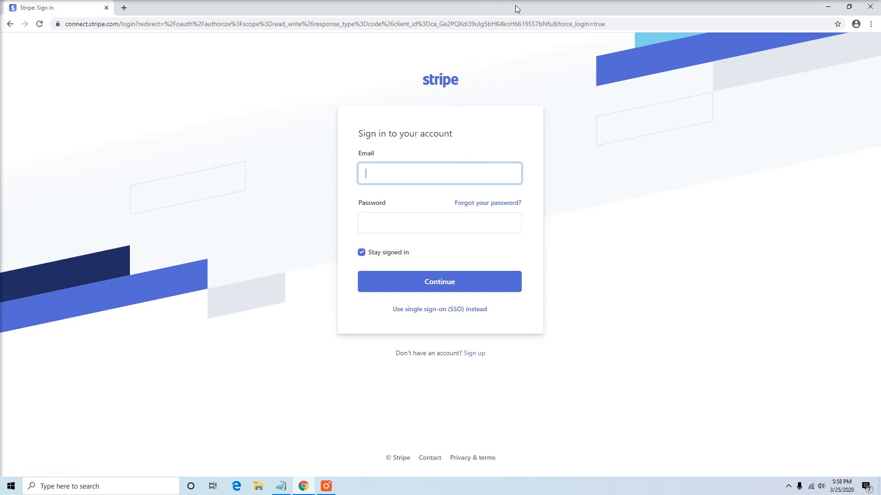
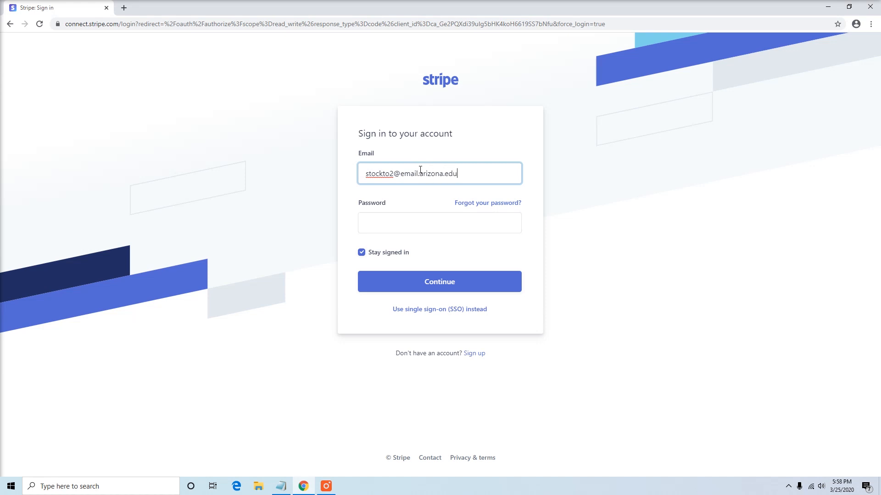
pyautogui.click(422, 222)
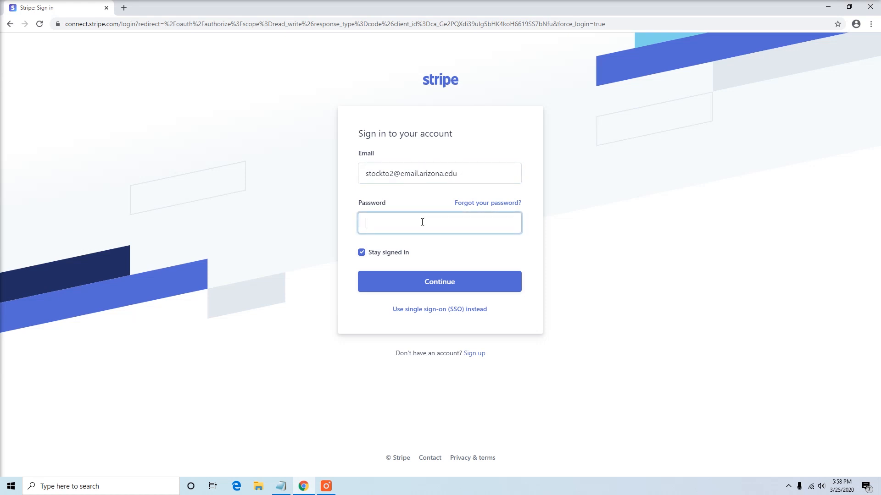
pyautogui.write('•••••••••••••••••')
pyautogui.click(443, 281)
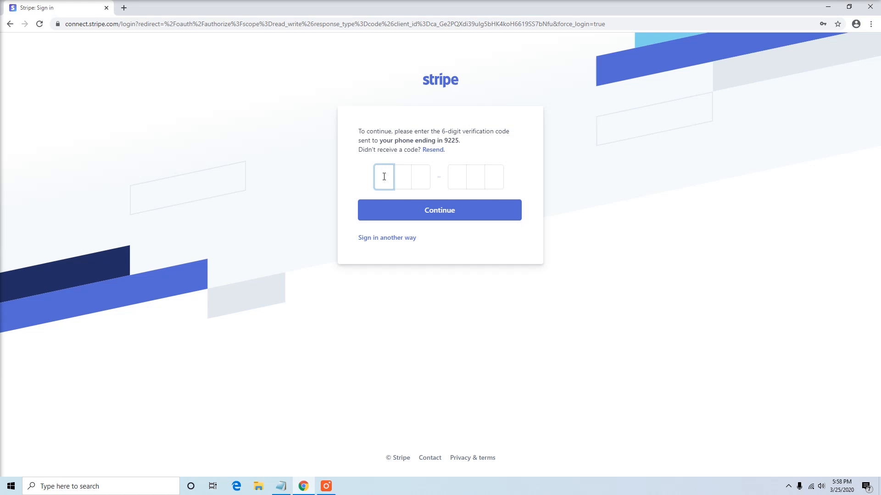
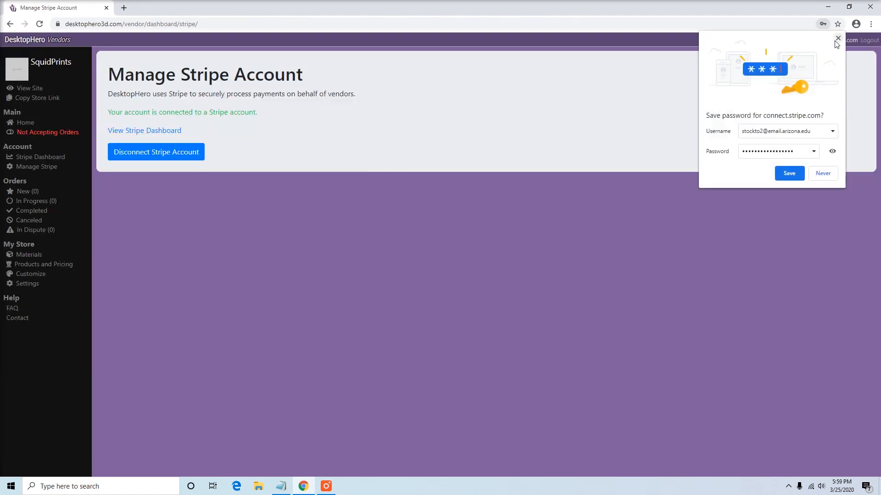
# - Dismiss the save-password prompt and go from dashboard Home to the Materials page
pyautogui.click(837, 38)
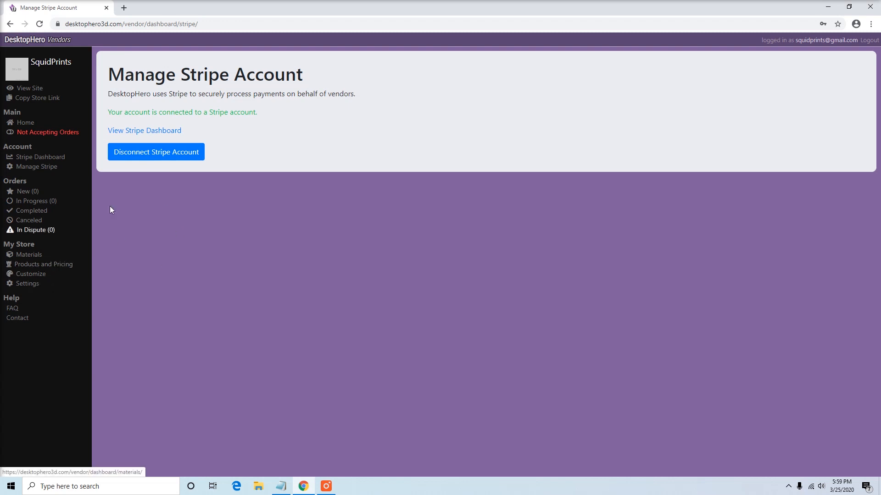
pyautogui.click(26, 123)
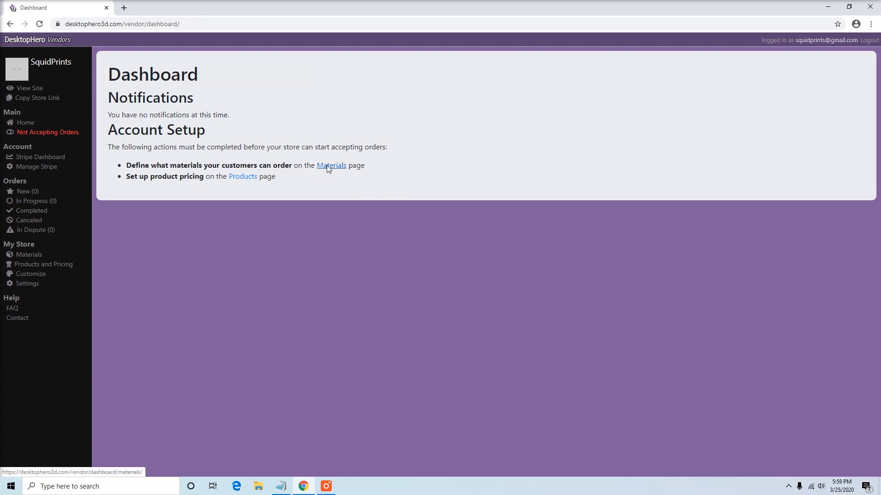
pyautogui.click(330, 165)
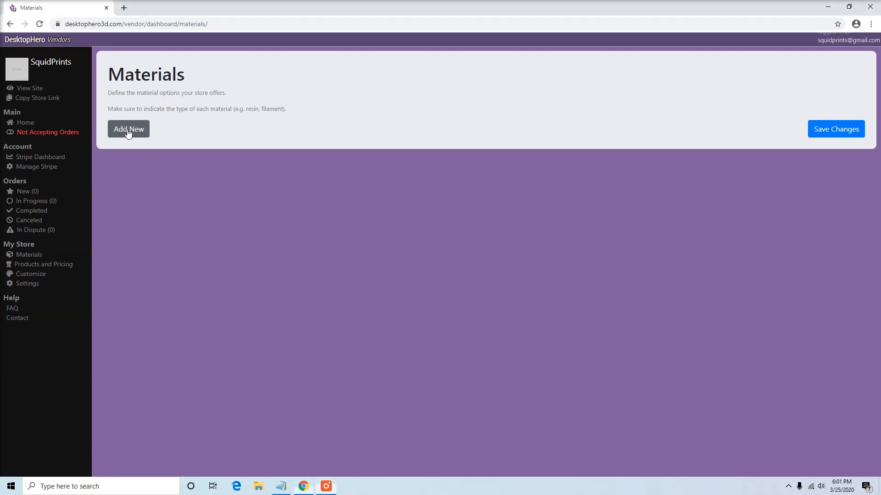
# - Add a new material using the standardblack photo from Documents > images
pyautogui.click(129, 133)
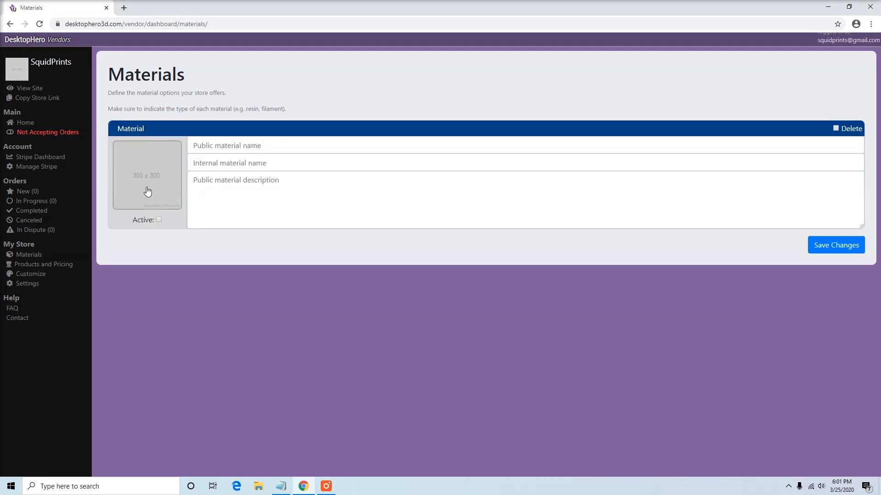
pyautogui.click(152, 181)
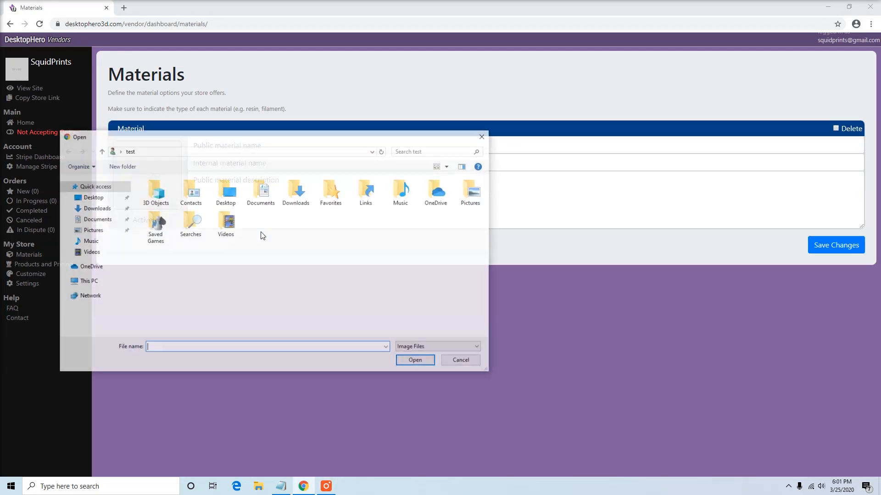
pyautogui.click(96, 219)
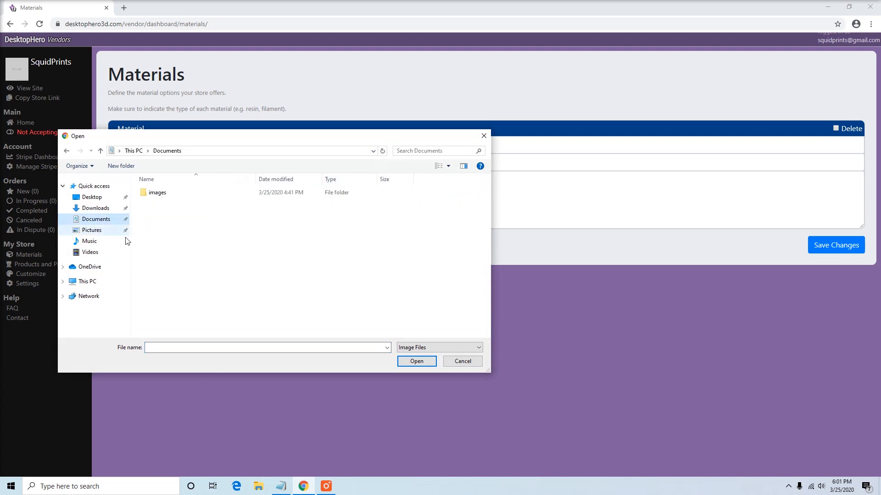
pyautogui.doubleClick(156, 195)
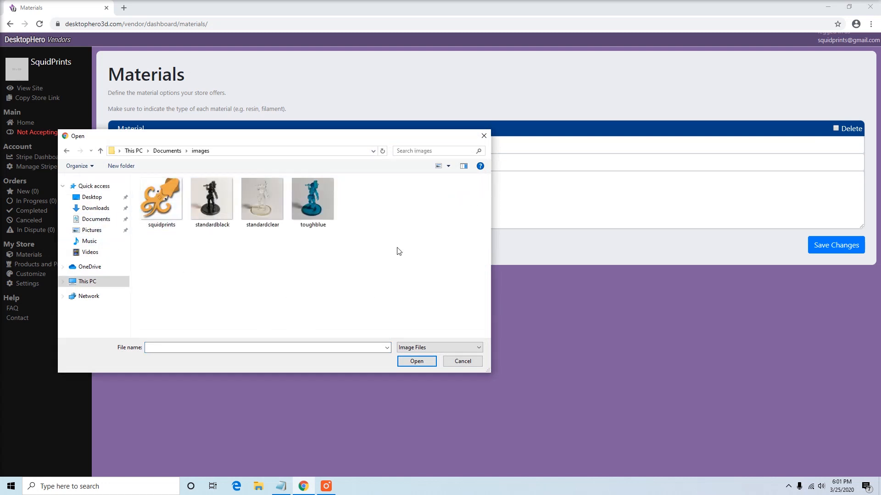
pyautogui.doubleClick(214, 200)
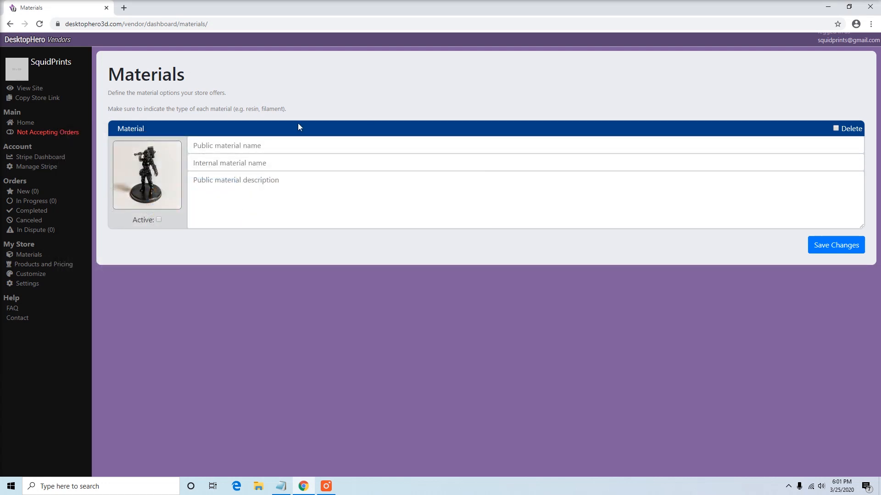
# - Name it Standard Black, internal name elegoo rapid black, paste the description, make it active, save
pyautogui.click(213, 144)
pyautogui.write('Standard Black')
pyautogui.press('Tab')
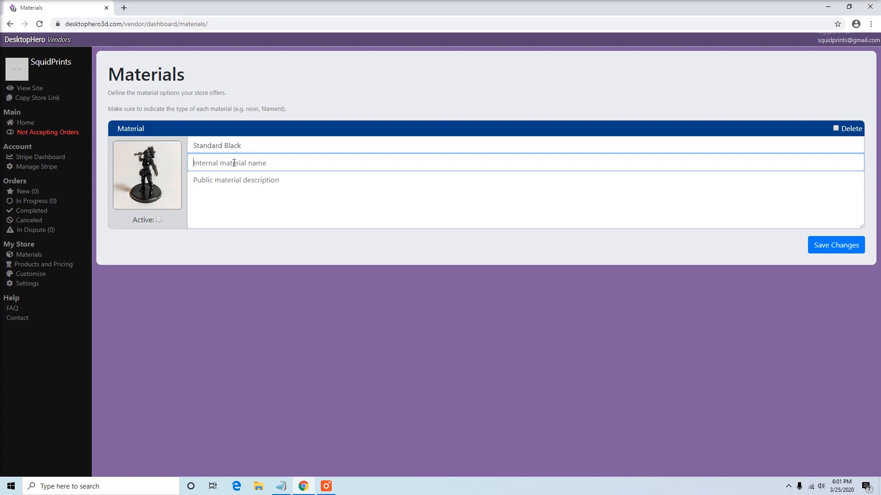
pyautogui.write('elegoo rapid black')
pyautogui.moveTo(252, 161); pyautogui.dragTo(133, 163)
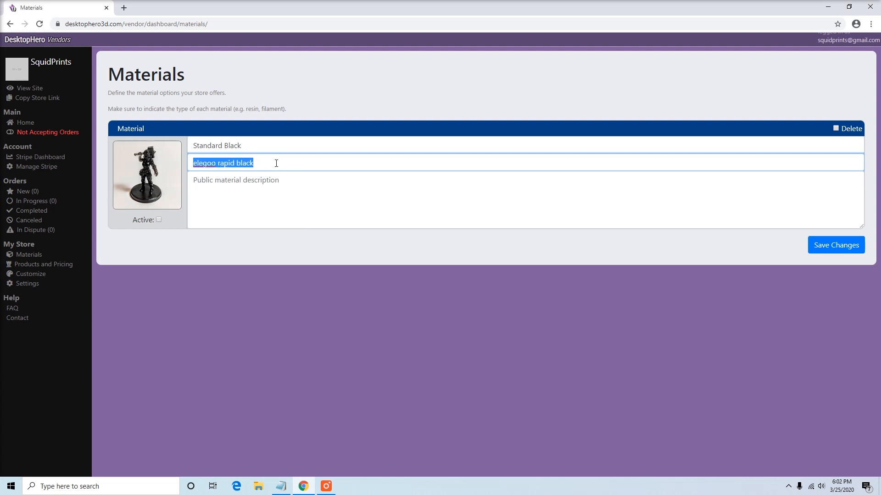
pyautogui.click(274, 195)
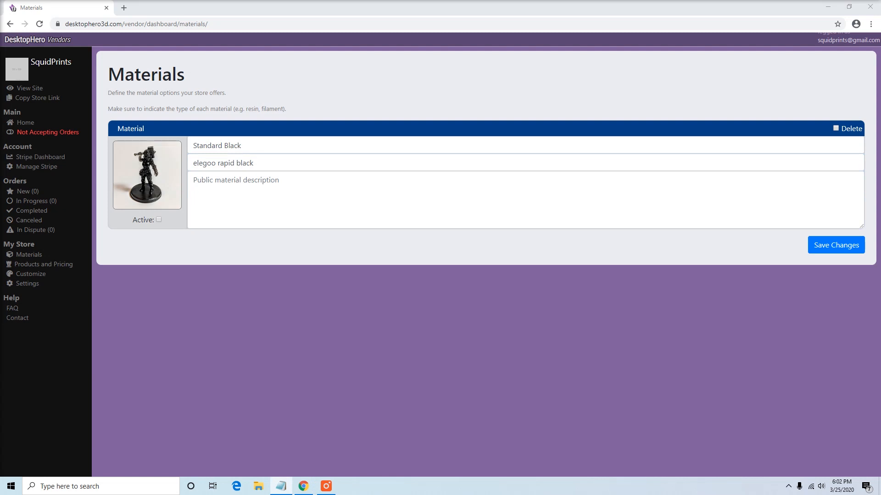
pyautogui.click(313, 225)
pyautogui.write('Hard, plastic-like material with high detail and some shine to it.')
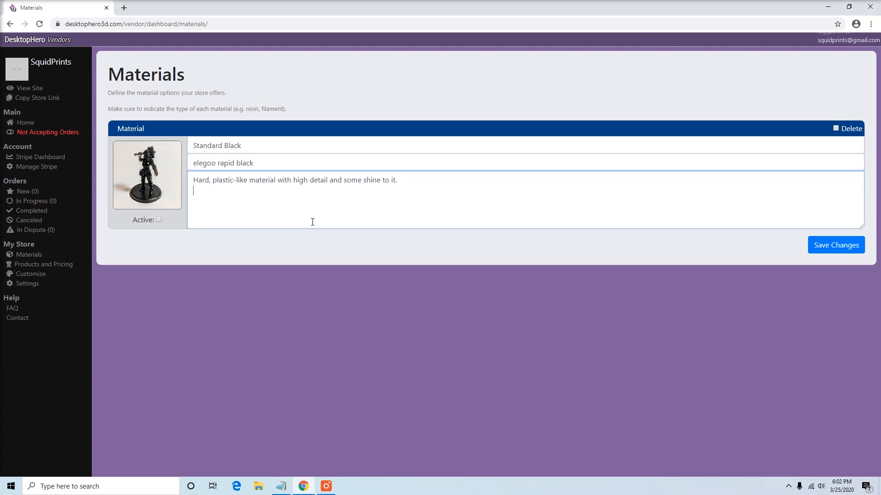
pyautogui.press('BackSpace')
pyautogui.click(158, 220)
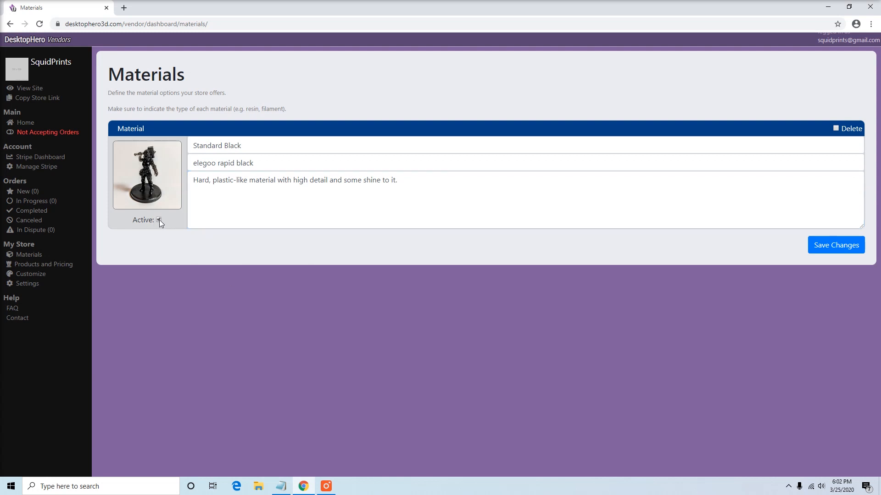
pyautogui.click(825, 247)
# - Add a second material named Durable with internal name 'siraya blu + tenacious'
pyautogui.click(123, 245)
pyautogui.click(227, 263)
pyautogui.write('Durable')
pyautogui.press('Tab')
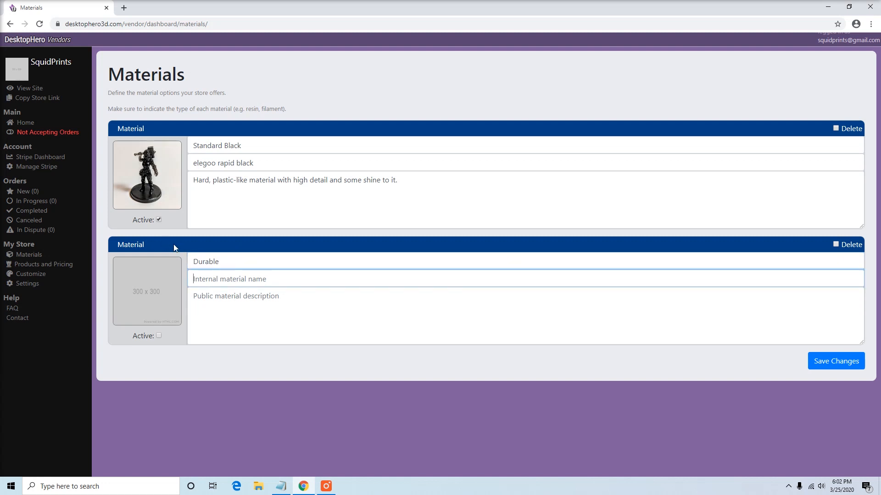
pyautogui.write('siraya blu + tenacious')
pyautogui.press('Tab')
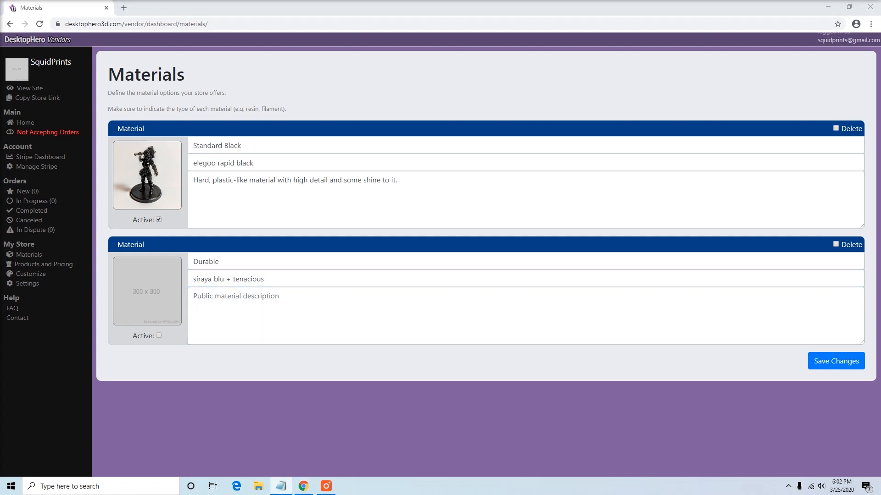
# - Paste the Durable description, attach the toughblue photo, and save the material
pyautogui.click(253, 339)
pyautogui.write('High detail material with more strength and some flex to it. Translucent blue.')
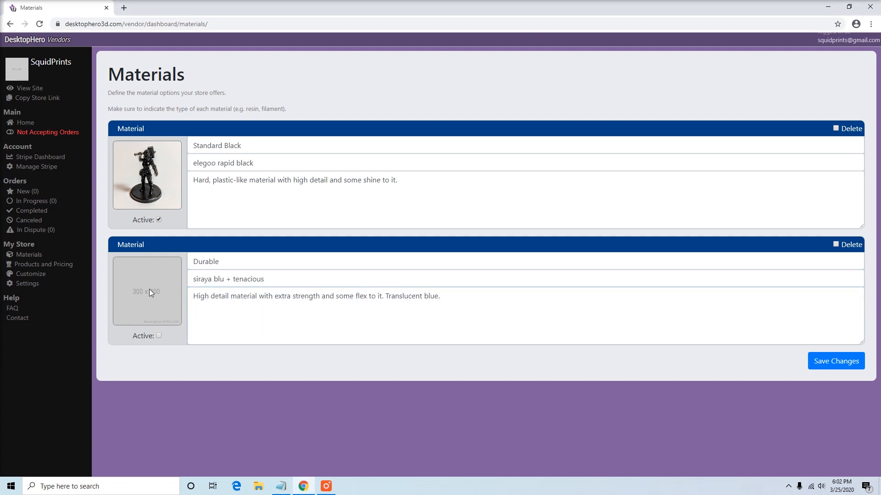
pyautogui.click(147, 293)
pyautogui.click(318, 196)
pyautogui.doubleClick(319, 198)
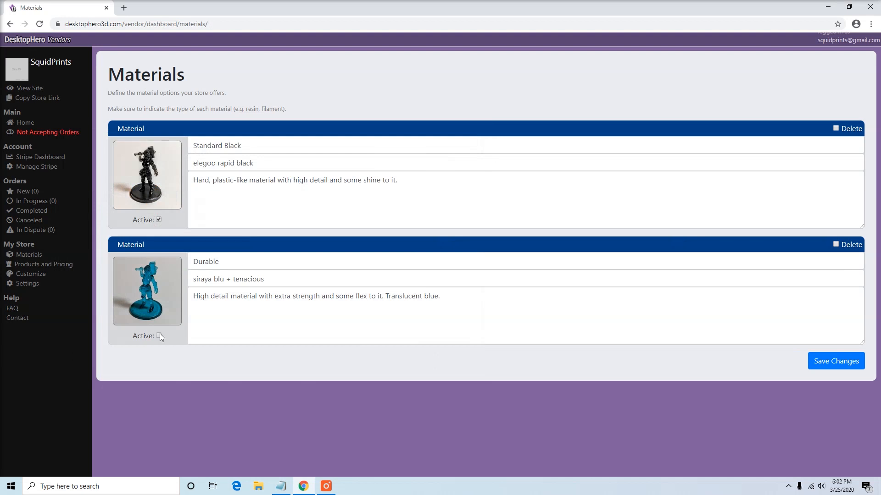
pyautogui.click(820, 370)
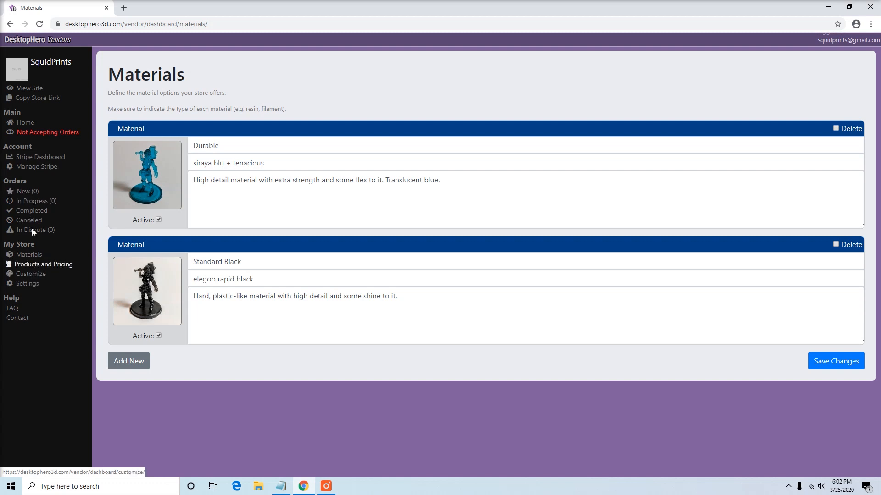
pyautogui.click(36, 267)
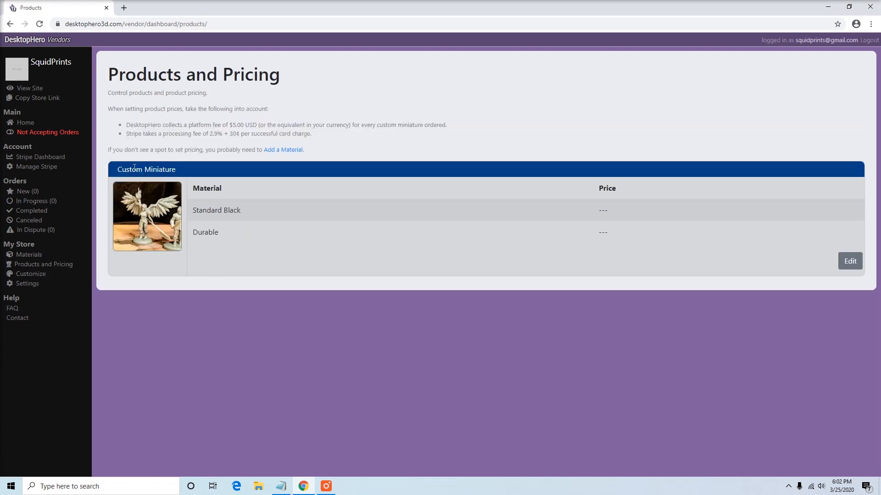
# - Enter Custom Miniature prices of 2000 for Standard Black and 2500 for Durable, then save
pyautogui.click(849, 263)
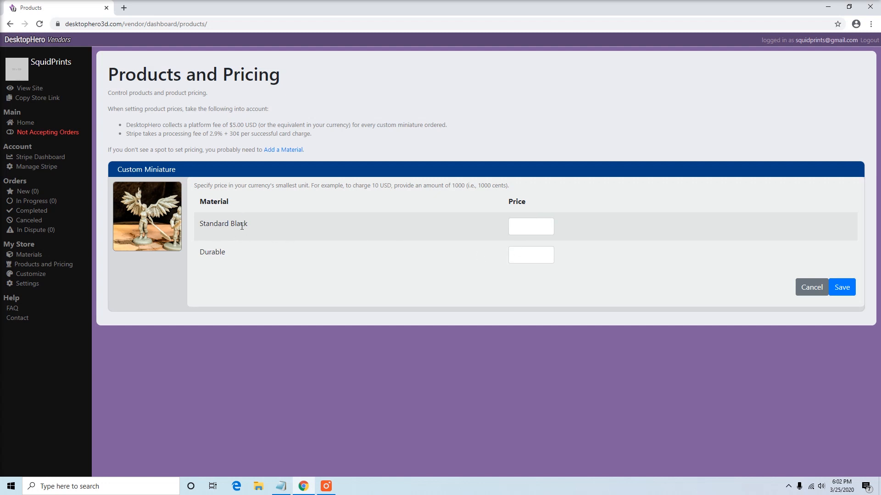
pyautogui.click(522, 226)
pyautogui.write('2000')
pyautogui.click(528, 264)
pyautogui.write('25')
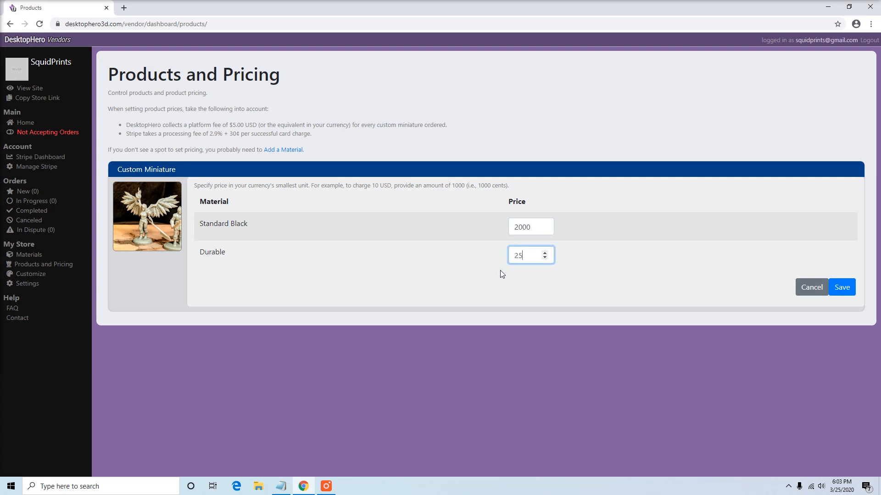
pyautogui.write('00')
pyautogui.click(842, 288)
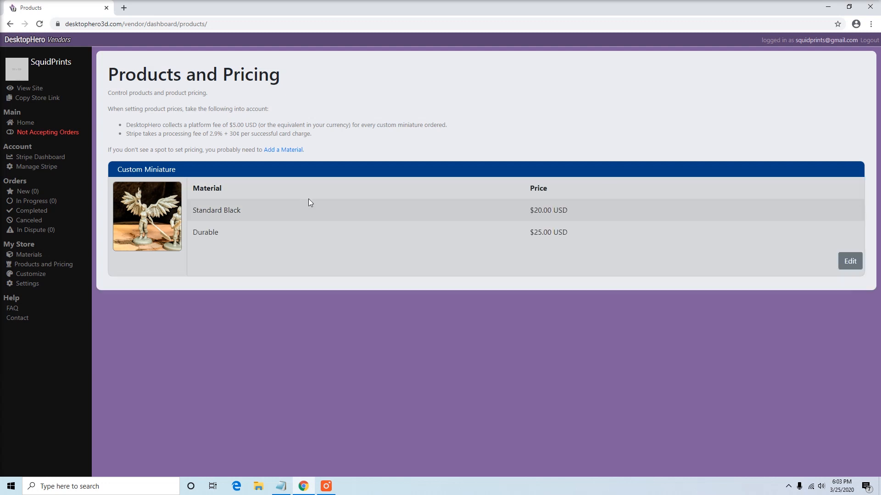
# - Open the storefront customization page, leaving the SquidPrints store name unchanged
pyautogui.click(25, 124)
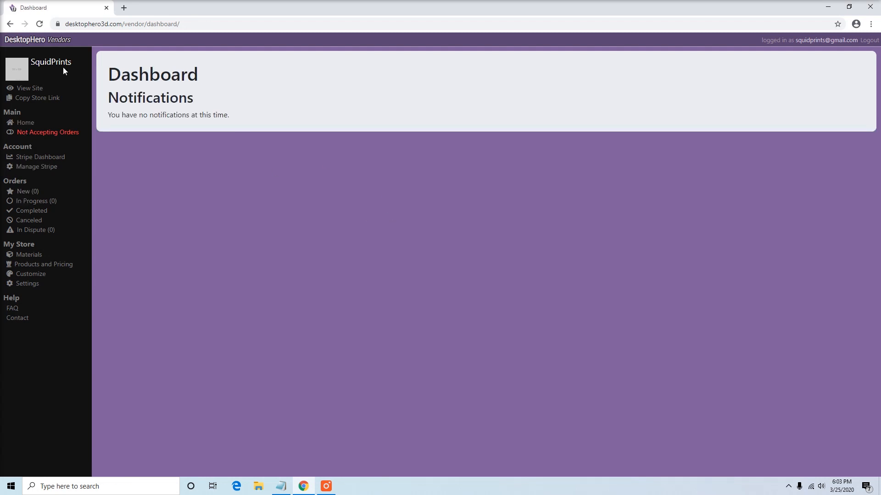
pyautogui.click(23, 285)
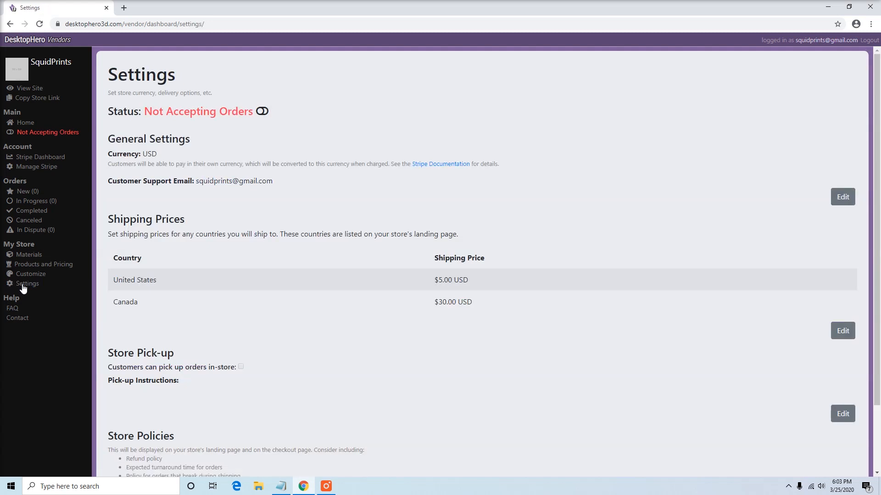
pyautogui.click(27, 275)
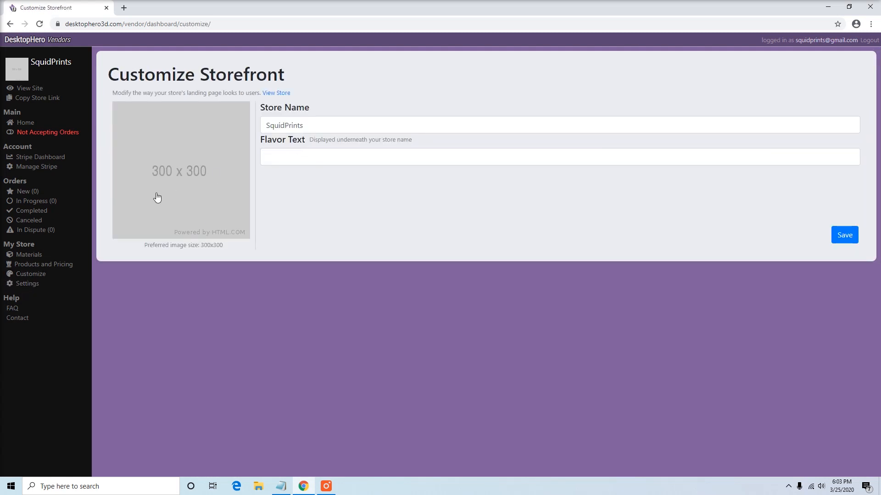
pyautogui.doubleClick(321, 125)
pyautogui.click(320, 128)
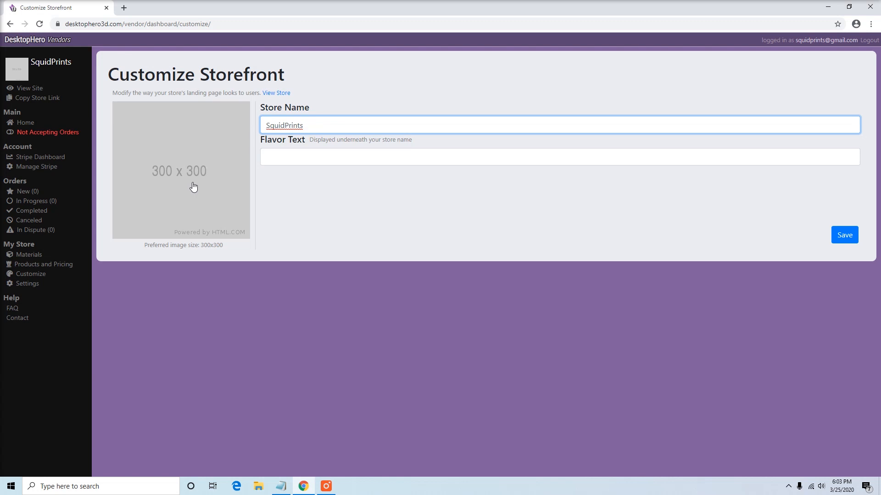
# - Set the squidprints image as logo and the flavor text 'Amazing Prints for the Classy DM', then save
pyautogui.click(179, 174)
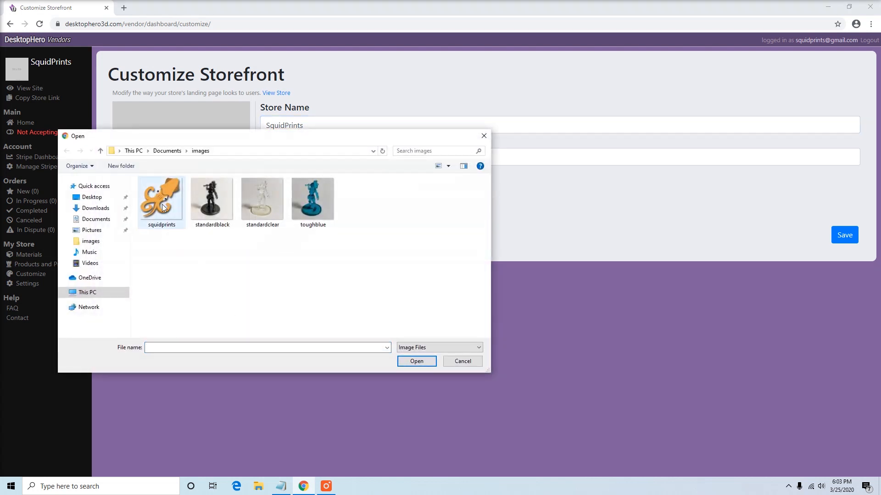
pyautogui.doubleClick(163, 207)
pyautogui.click(308, 154)
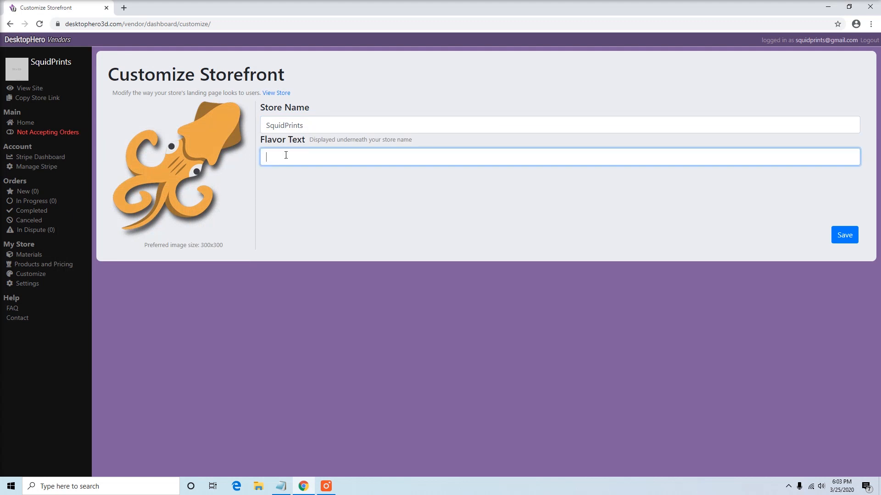
pyautogui.write('Amazing Prints for the Classy DM')
pyautogui.click(844, 238)
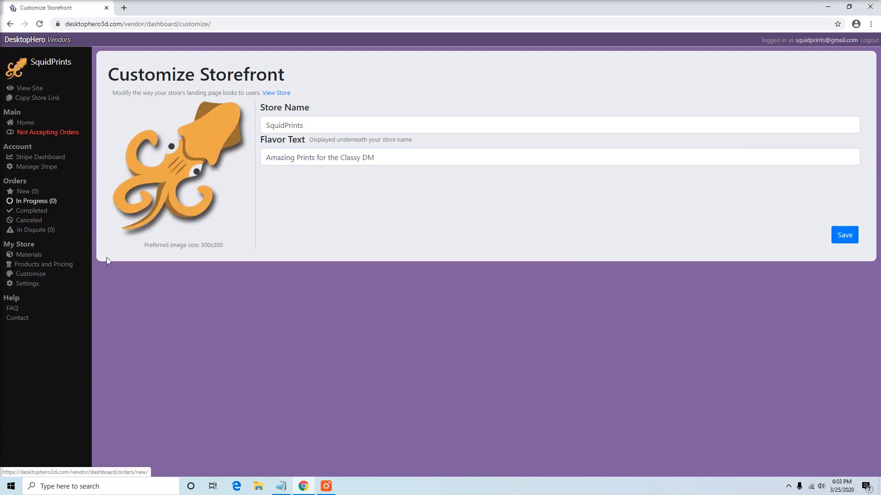
# - Copy the store link and view the live SquidPrints storefront in a new tab
pyautogui.click(35, 99)
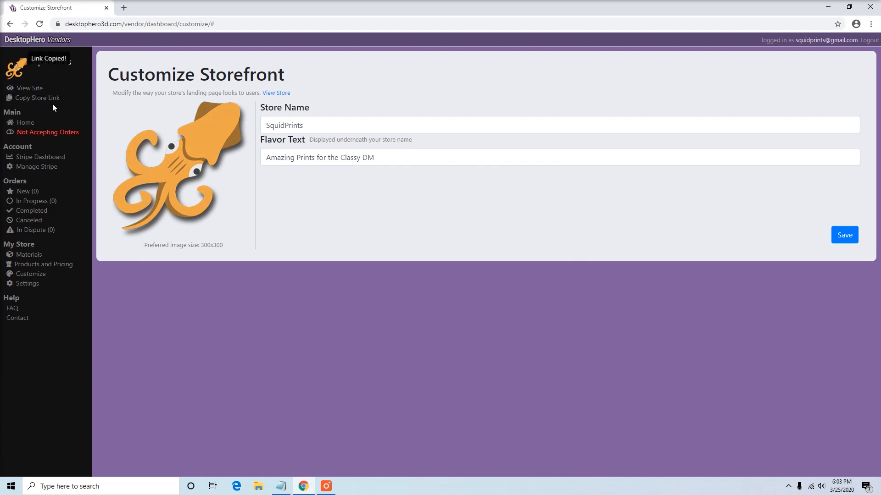
pyautogui.click(28, 89)
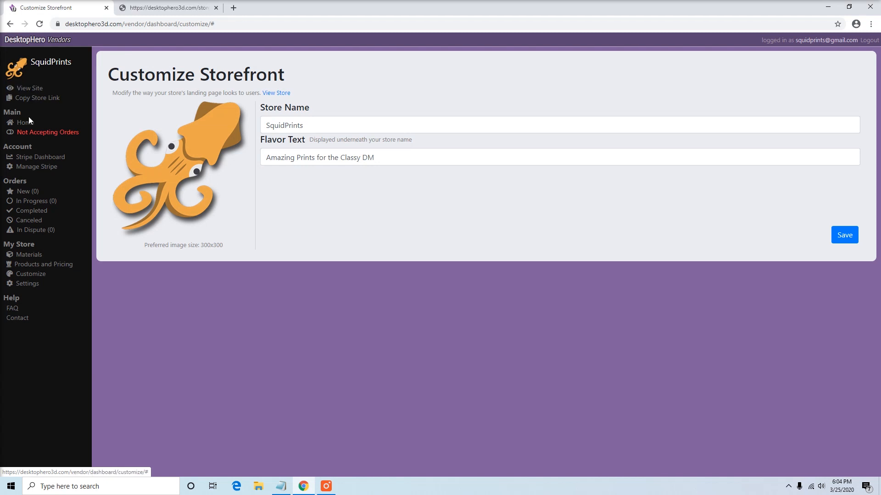
pyautogui.click(152, 12)
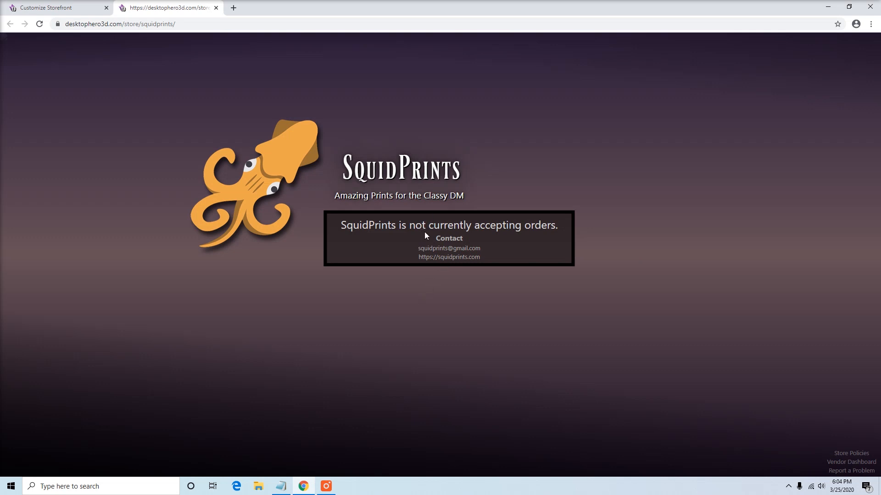
pyautogui.click(46, 8)
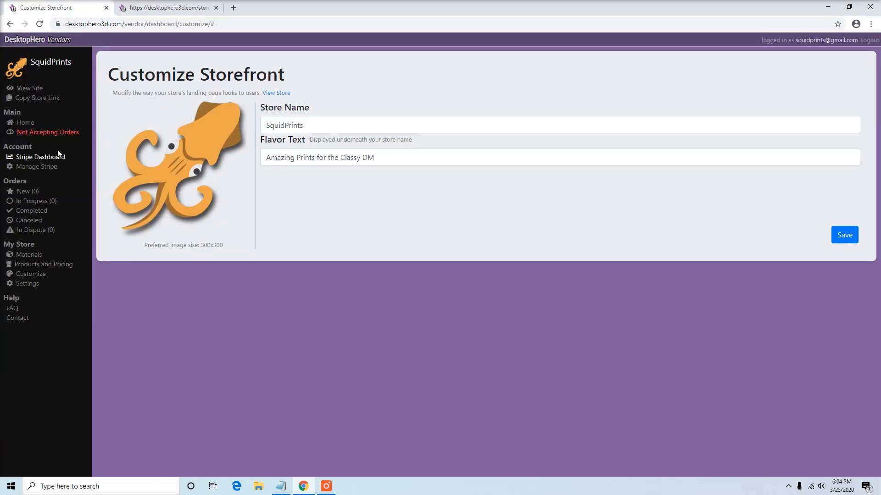
# - Switch the store status to Accepting Orders, reload the storefront and open the Custom Miniature designer
pyautogui.click(27, 284)
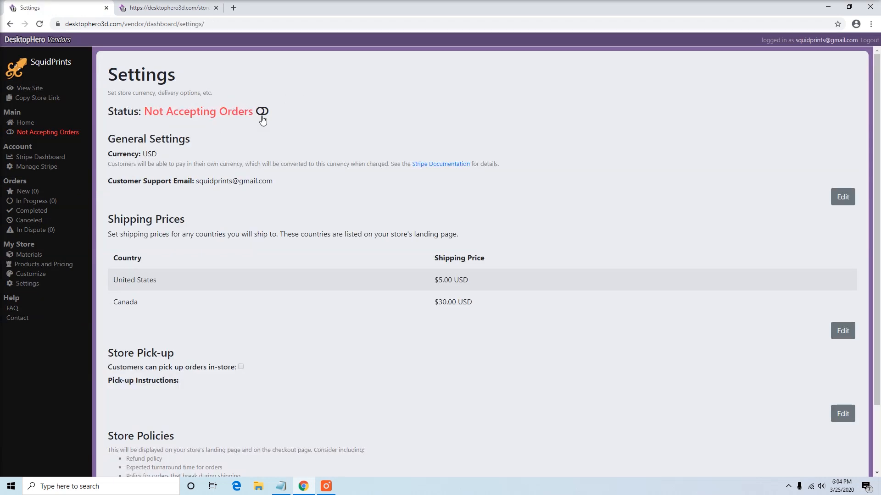
pyautogui.click(262, 111)
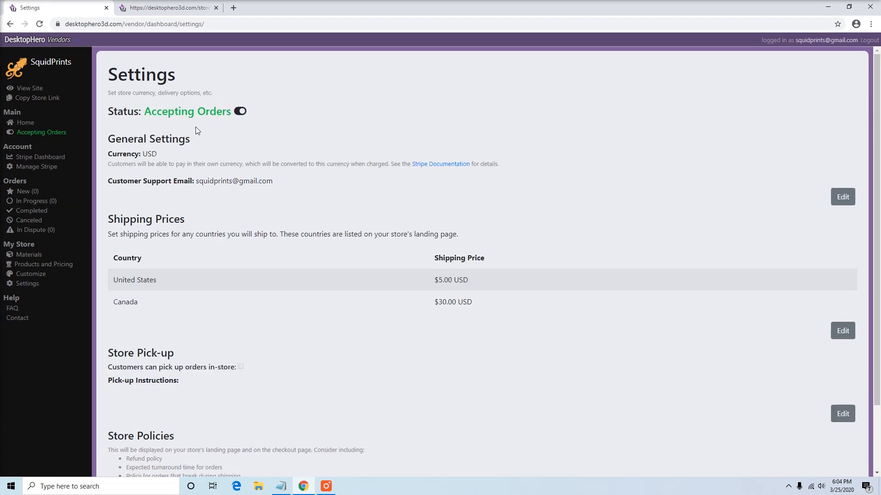
pyautogui.click(142, 9)
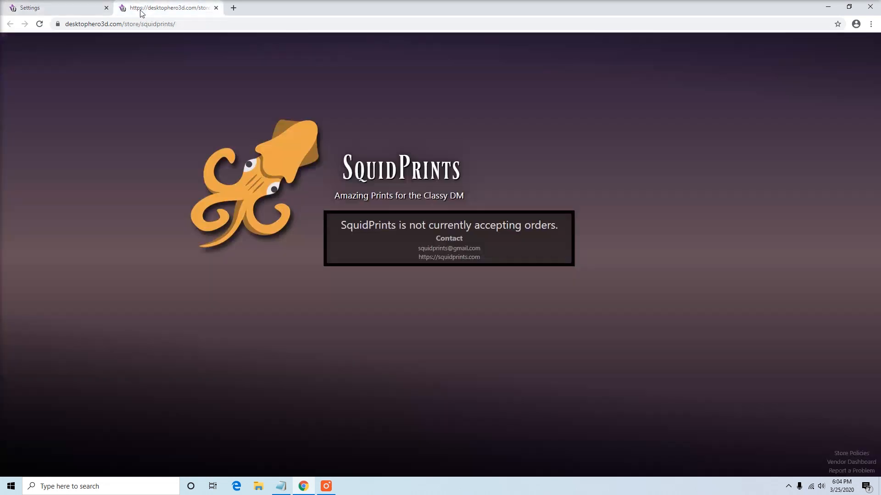
pyautogui.click(154, 23)
pyautogui.press('Return')
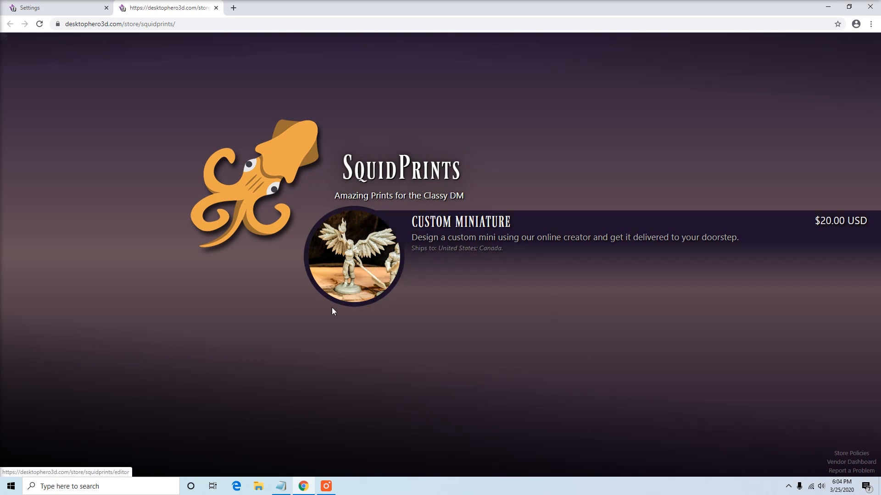
pyautogui.click(358, 258)
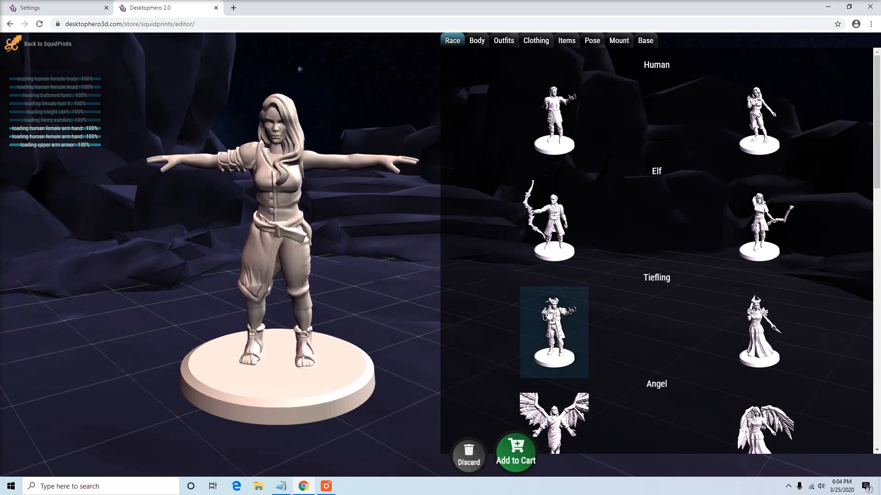
# - Design a Skeleton miniature equipped with the war axe
pyautogui.scroll(-10, 698, 329)
pyautogui.click(554, 146)
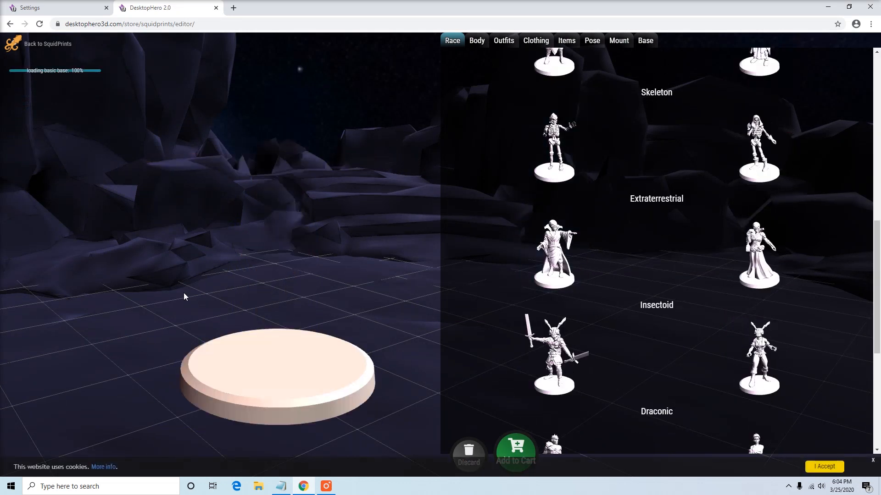
pyautogui.moveTo(388, 204); pyautogui.dragTo(357, 245)
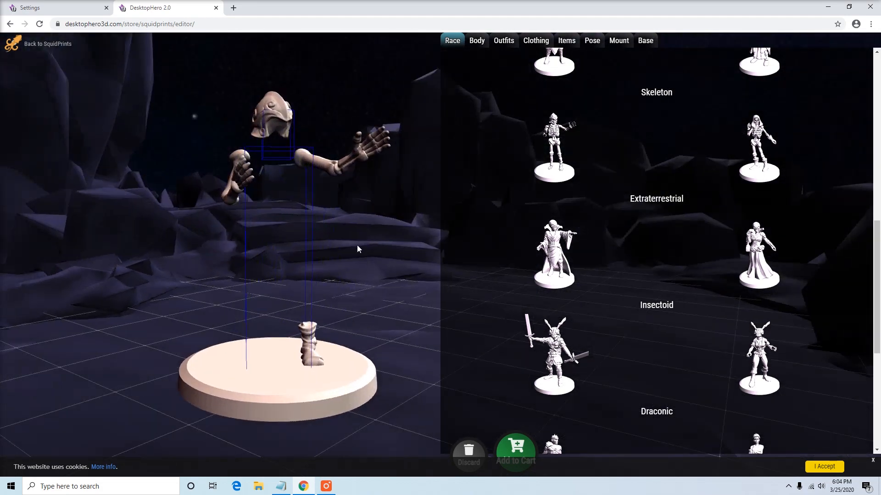
pyautogui.click(566, 40)
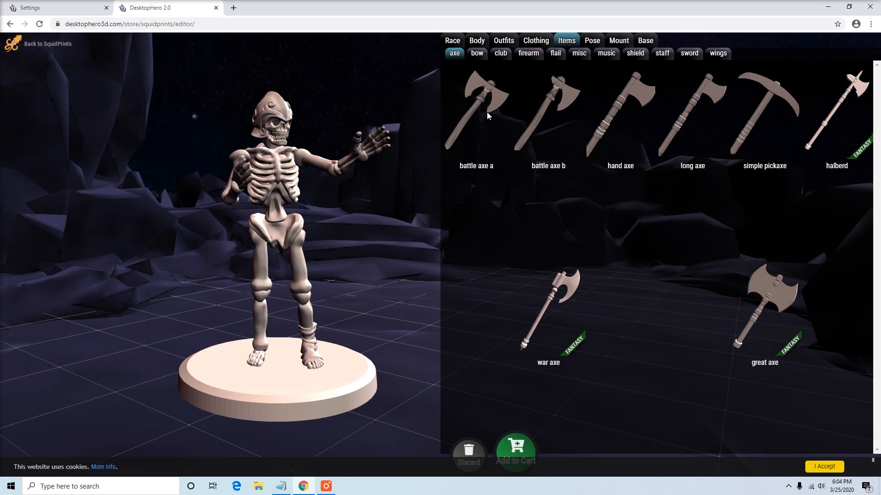
pyautogui.click(562, 310)
pyautogui.click(372, 145)
pyautogui.click(381, 296)
pyautogui.scroll(-1, 381, 295)
pyautogui.moveTo(381, 296); pyautogui.dragTo(381, 317)
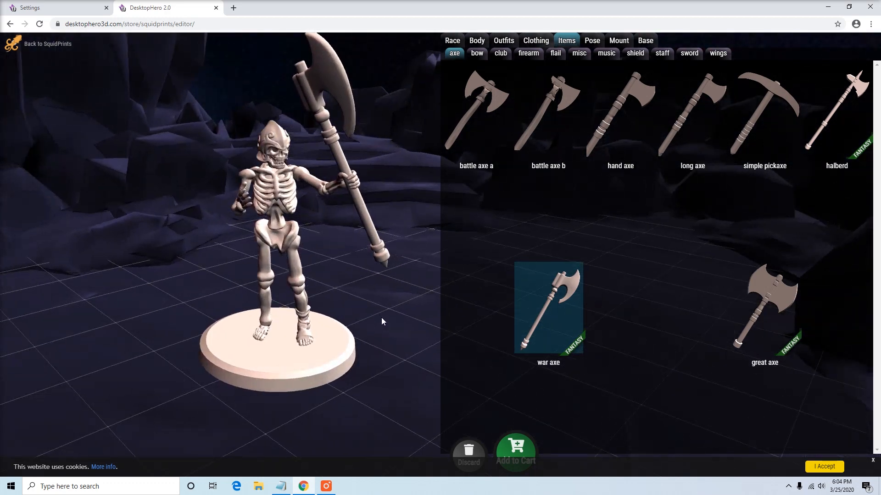
# - Dismiss the cookie notice and add the skeleton to the cart in Standard Black
pyautogui.click(824, 467)
pyautogui.click(514, 460)
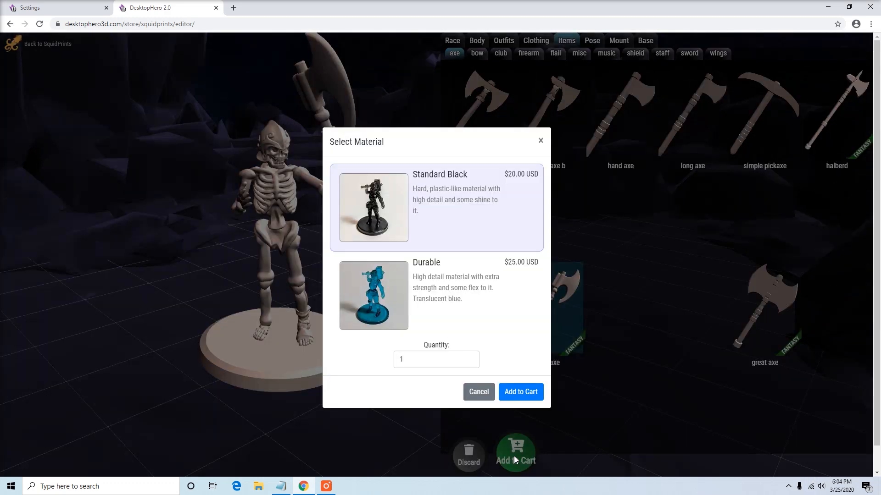
pyautogui.click(472, 302)
pyautogui.click(436, 204)
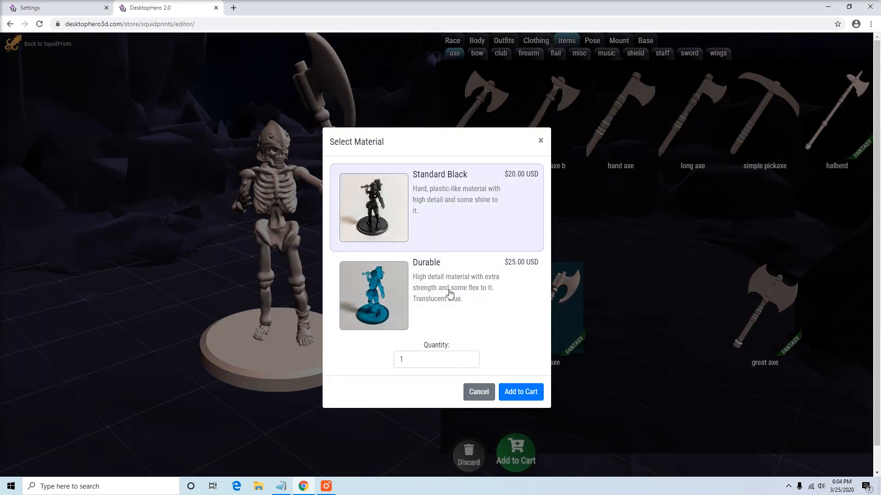
pyautogui.click(519, 394)
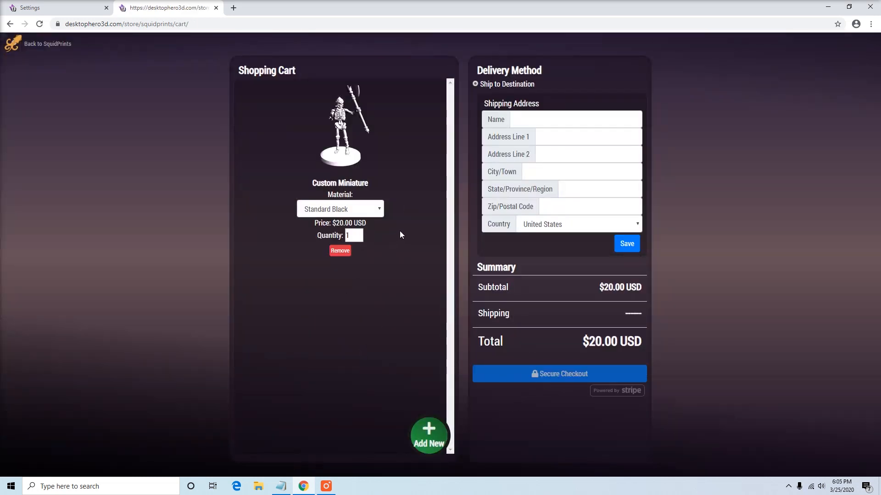
# - Design a second miniature with the female Angel figure and add it in Durable material
pyautogui.click(428, 435)
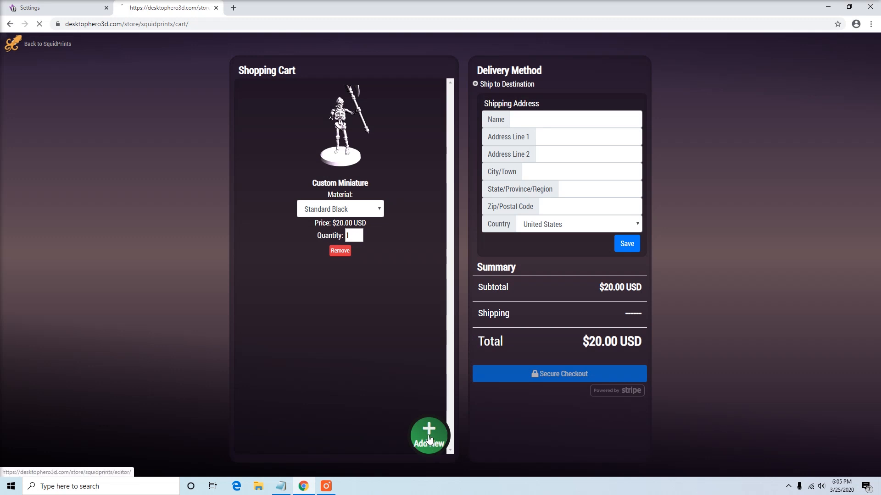
pyautogui.scroll(-3, 743, 220)
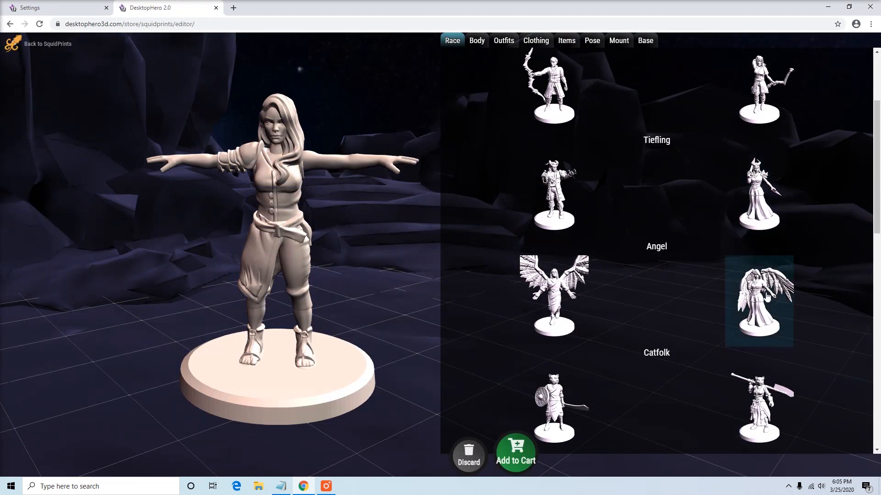
pyautogui.click(748, 290)
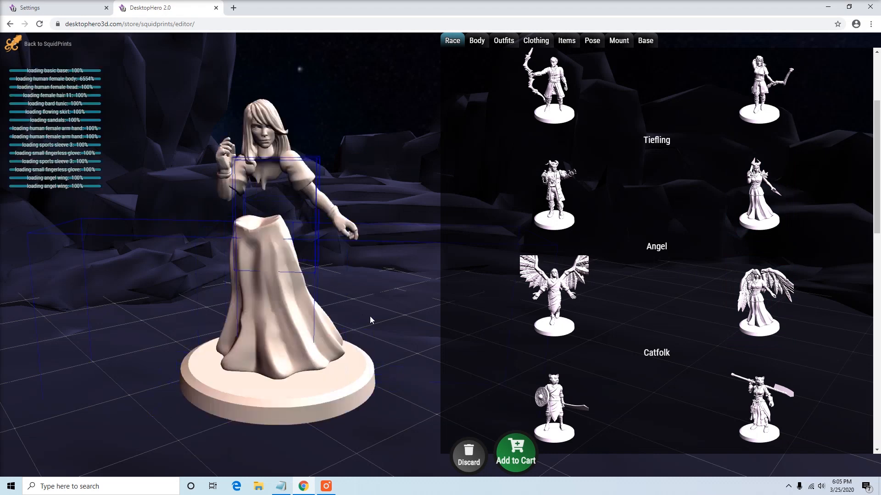
pyautogui.moveTo(402, 299); pyautogui.dragTo(414, 317)
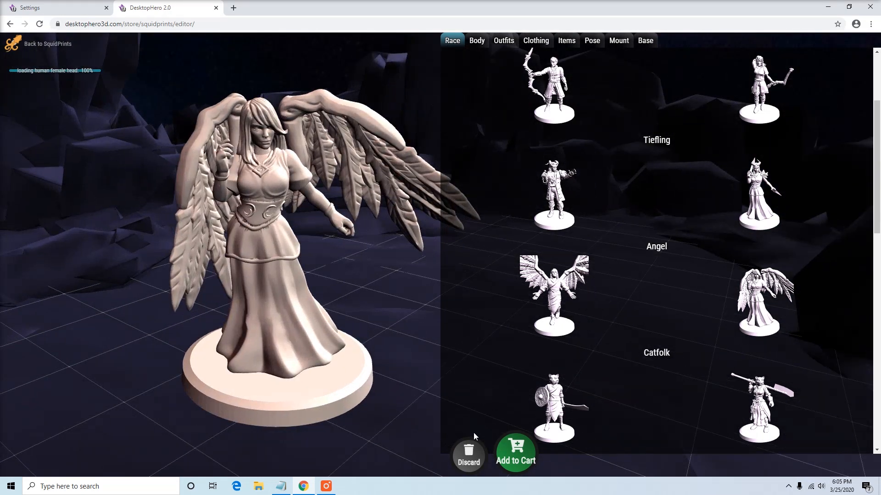
pyautogui.click(510, 458)
pyautogui.click(453, 296)
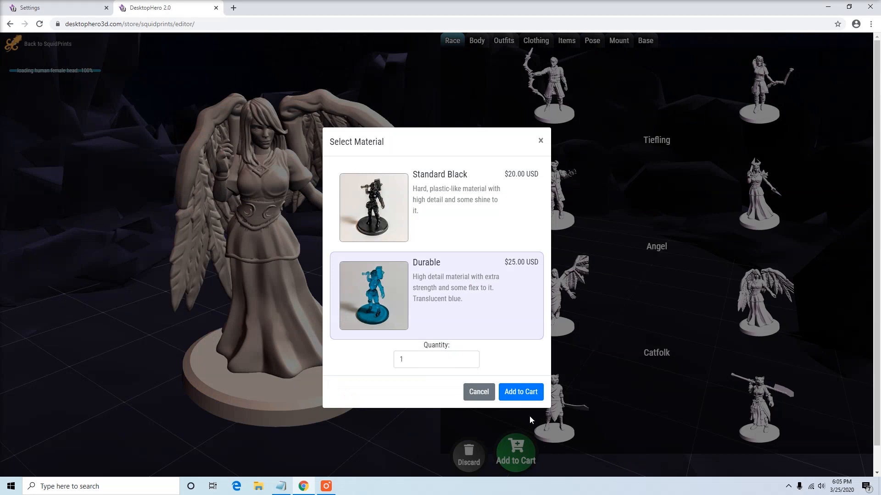
pyautogui.click(521, 392)
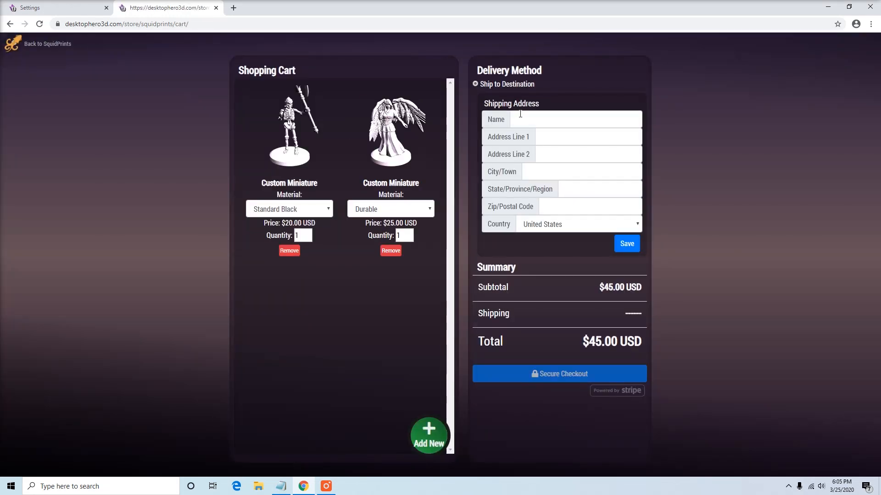
# - Fill in the recipient's name, street address, city, state and postal code
pyautogui.click(553, 124)
pyautogui.press('Tab')
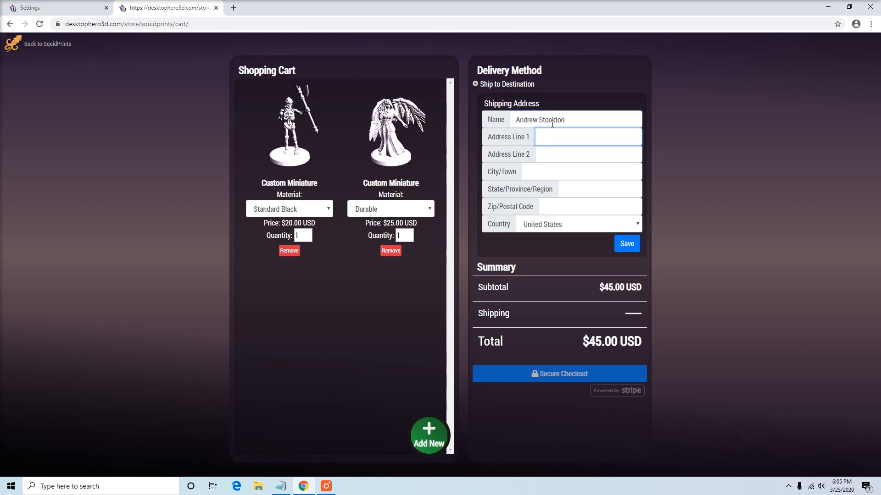
pyautogui.write('1234 Internet St')
pyautogui.press('Tab')
pyautogui.press('Tab')
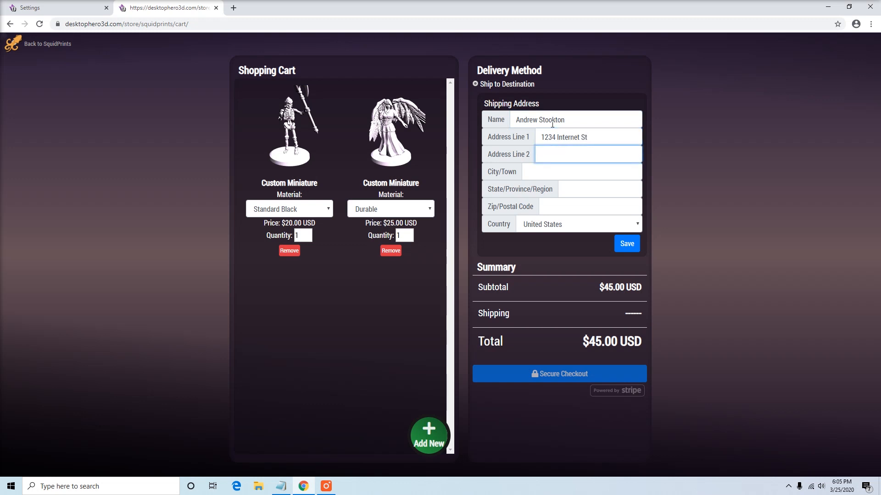
pyautogui.write('Town')
pyautogui.press('Tab')
pyautogui.write('AZ')
pyautogui.press('Tab')
pyautogui.write('12345')
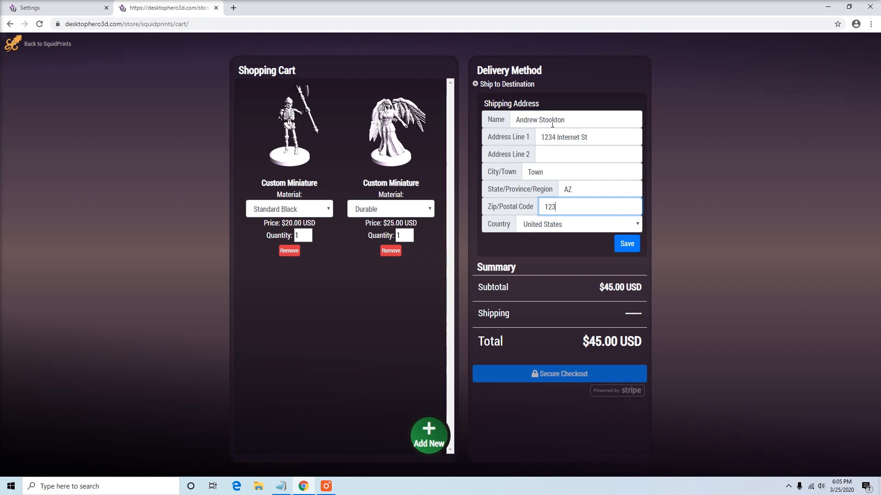
# - Keep United States, save the address with $5.00 shipping, and proceed to Secure Checkout
pyautogui.click(606, 225)
pyautogui.click(606, 226)
pyautogui.click(615, 245)
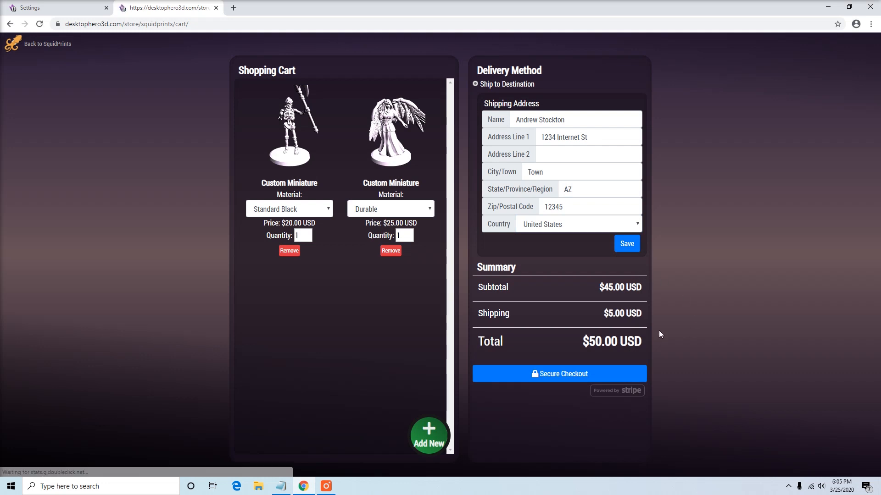
pyautogui.moveTo(642, 314); pyautogui.dragTo(602, 313)
pyautogui.click(603, 313)
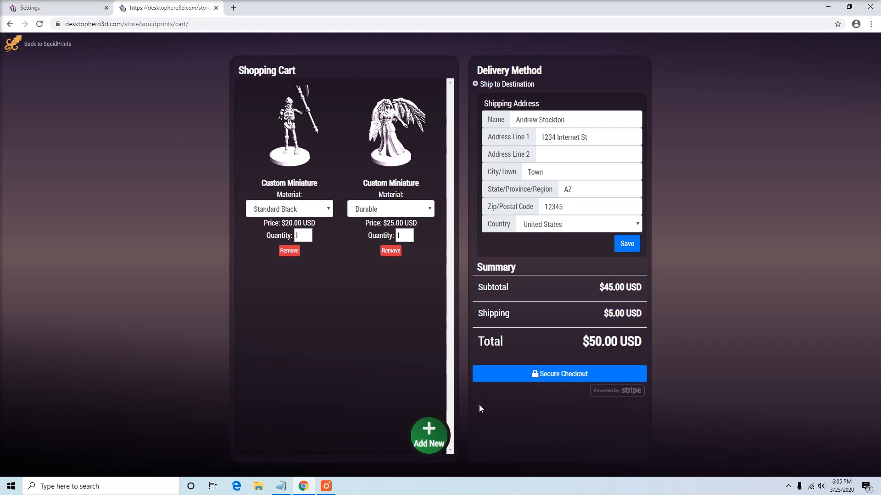
pyautogui.click(553, 373)
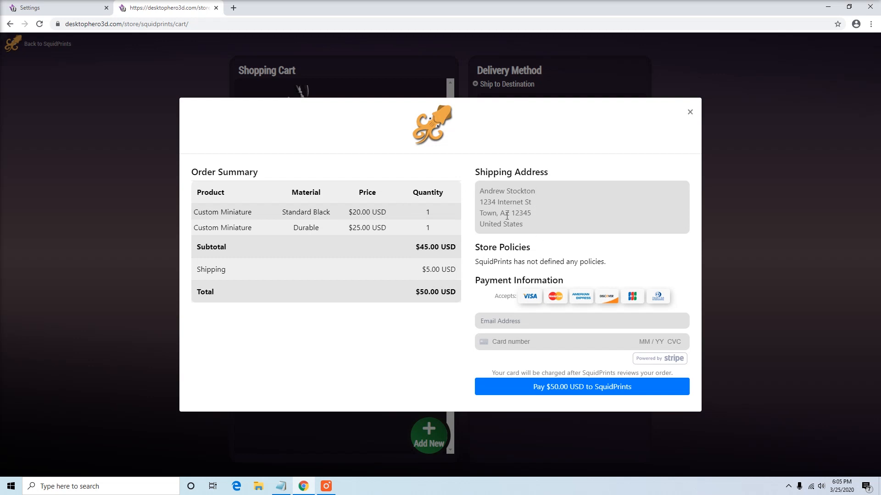
# - Pay the $50.00 order with the customer's e-mail and card details, then return to SquidPrints
pyautogui.click(545, 325)
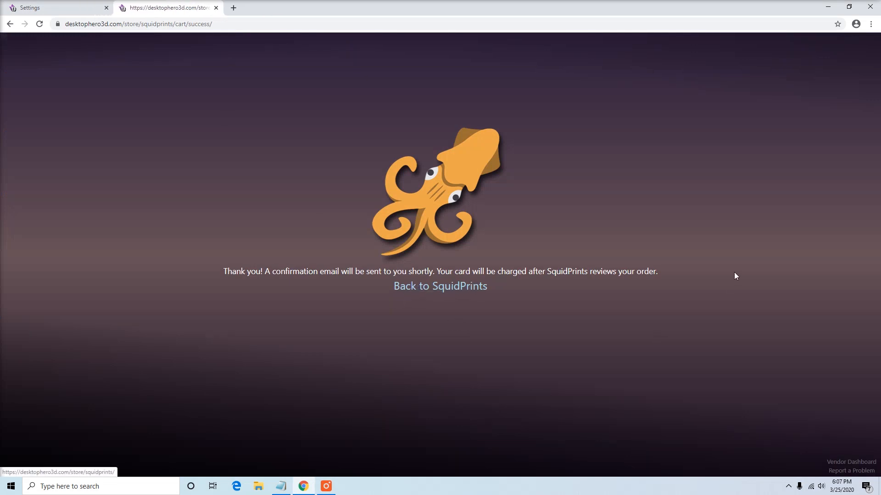
pyautogui.click(450, 288)
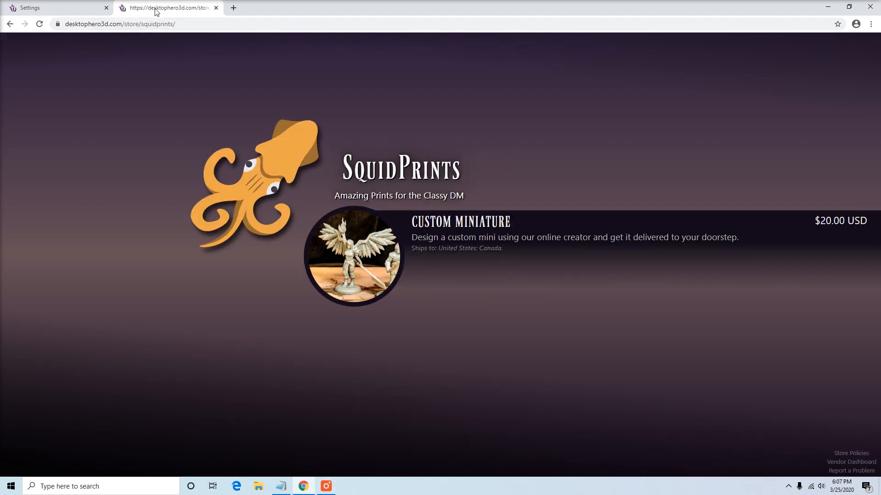
# - Reload the vendor dashboard and open Orders > New to view Order #1
pyautogui.click(65, 8)
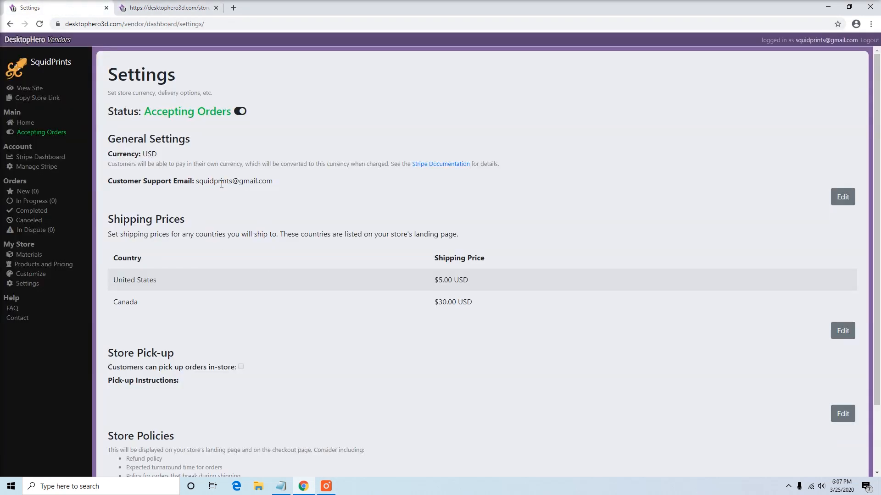
pyautogui.click(142, 25)
pyautogui.press('Return')
pyautogui.click(27, 192)
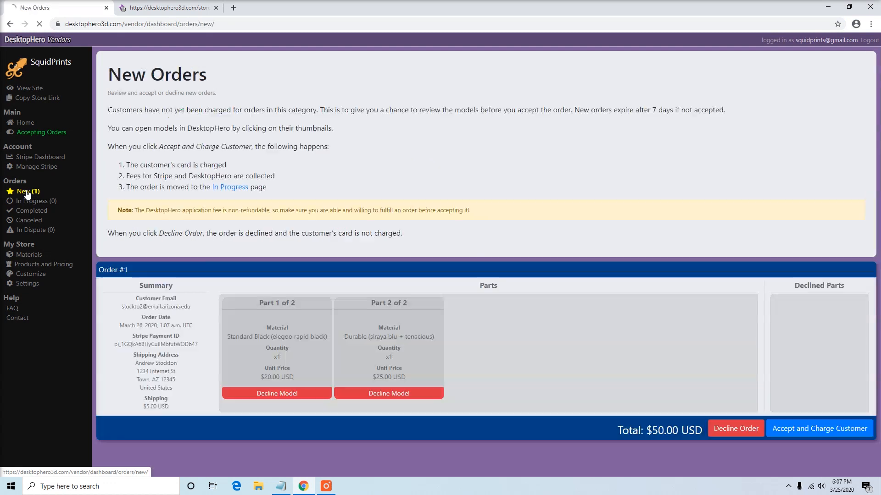
pyautogui.scroll(-1, 372, 139)
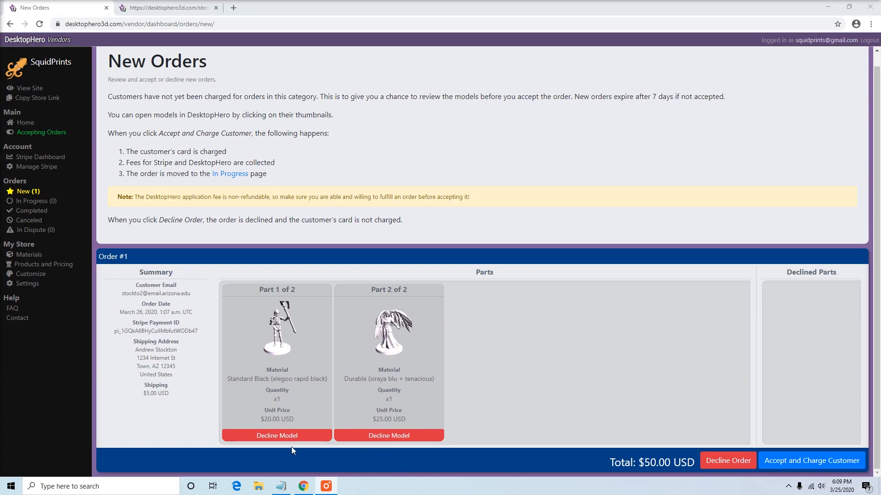
# - Decline the Durable angel part of Order #1, dropping the total to $25.00
pyautogui.click(385, 440)
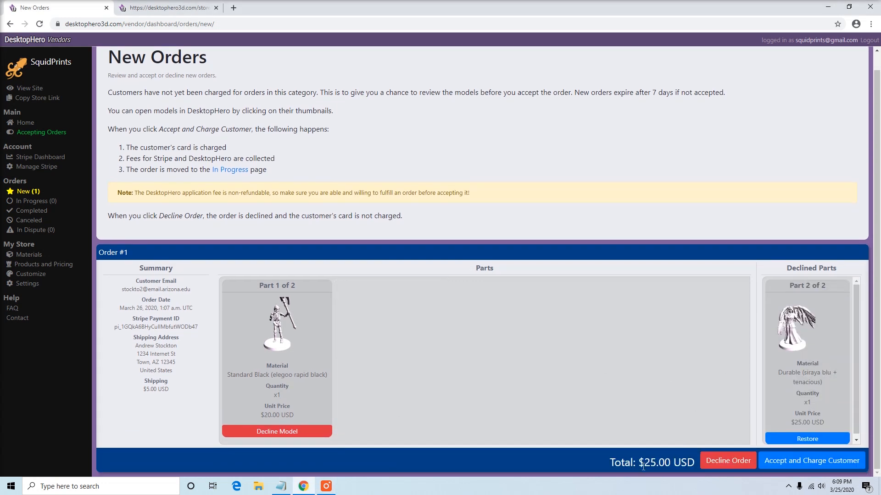
pyautogui.moveTo(611, 466); pyautogui.dragTo(690, 463)
pyautogui.click(697, 445)
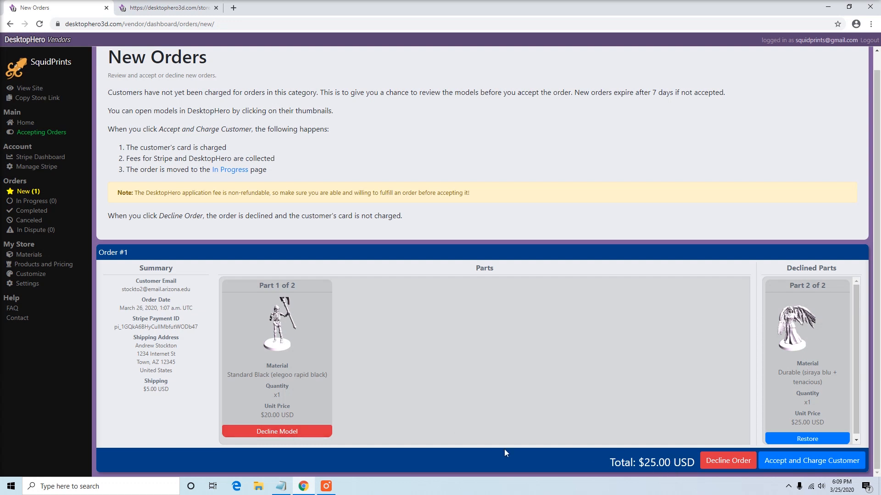
# - Accept the order, charge the customer, and reload the New Orders page
pyautogui.click(780, 463)
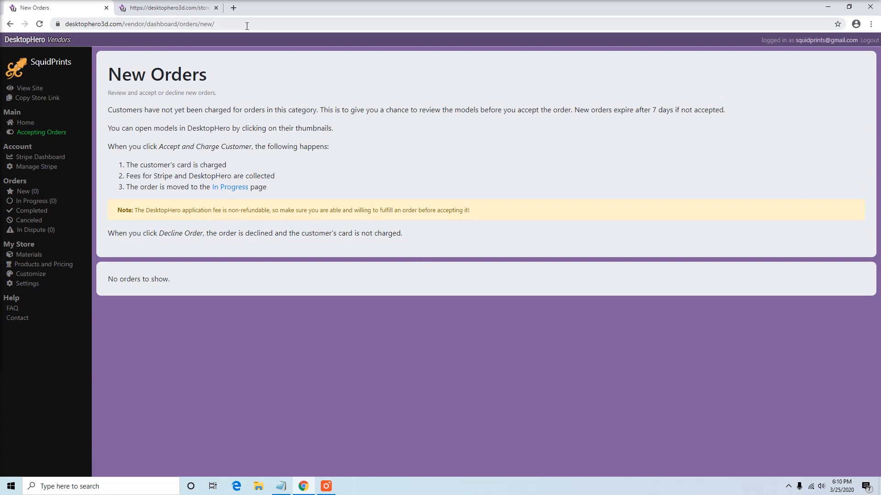
pyautogui.click(245, 25)
pyautogui.press('Return')
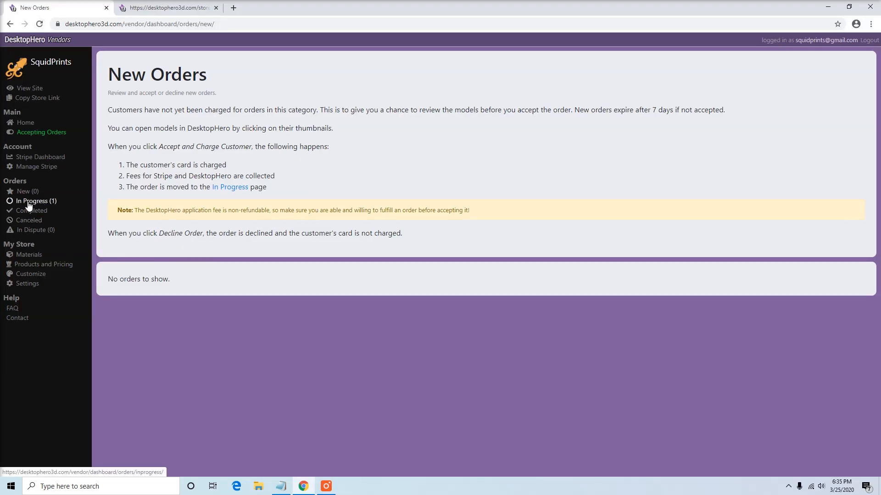
# - Open In Progress orders and view Order #1's status options without changing them
pyautogui.click(28, 205)
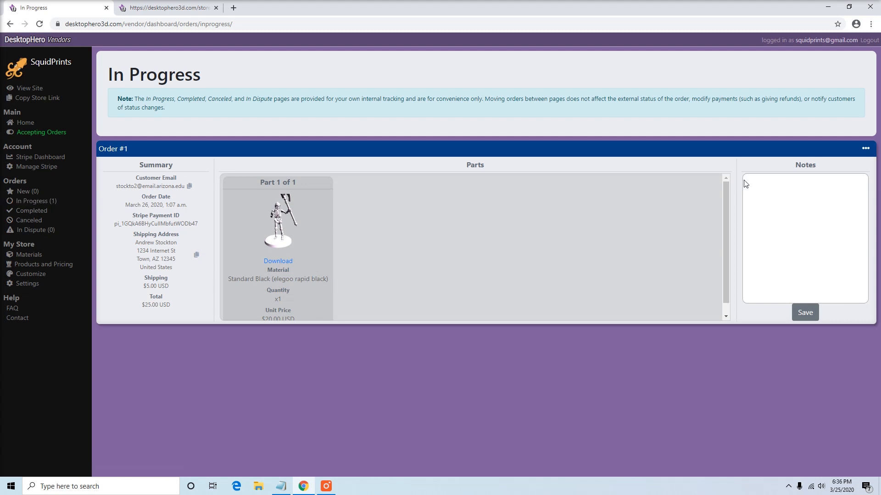
pyautogui.click(865, 150)
pyautogui.click(833, 182)
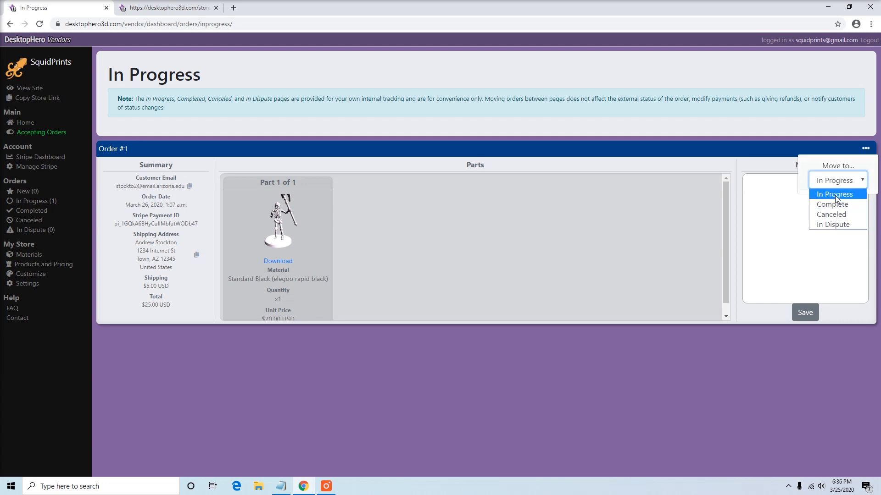
pyautogui.click(718, 193)
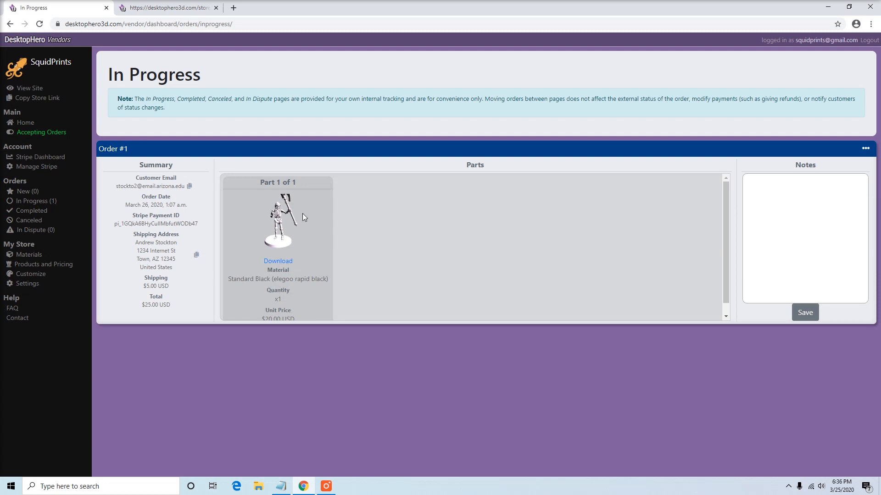
# - Save the note 'NOtes notes' on Order #1
pyautogui.click(817, 244)
pyautogui.write('NOtes notes')
pyautogui.click(803, 316)
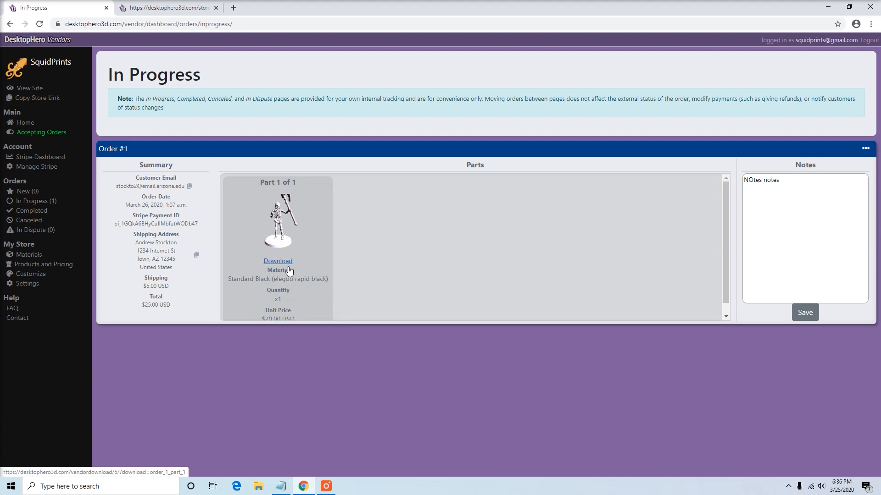
pyautogui.scroll(-1, 321, 287)
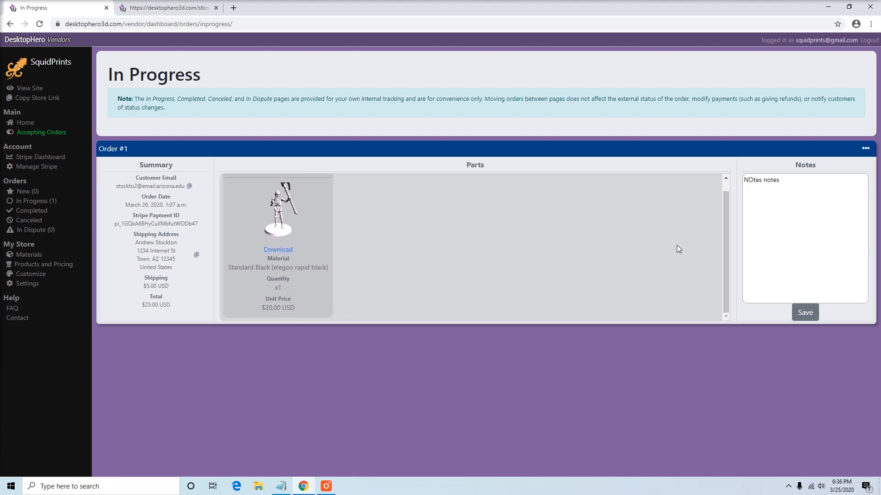
pyautogui.click(864, 148)
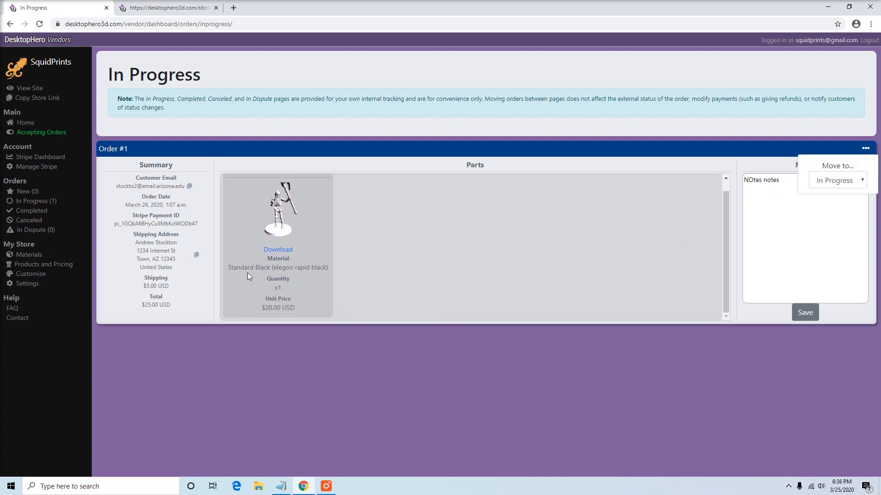
# - Close the status list and copy the customer's e-mail address from Order #1
pyautogui.click(829, 183)
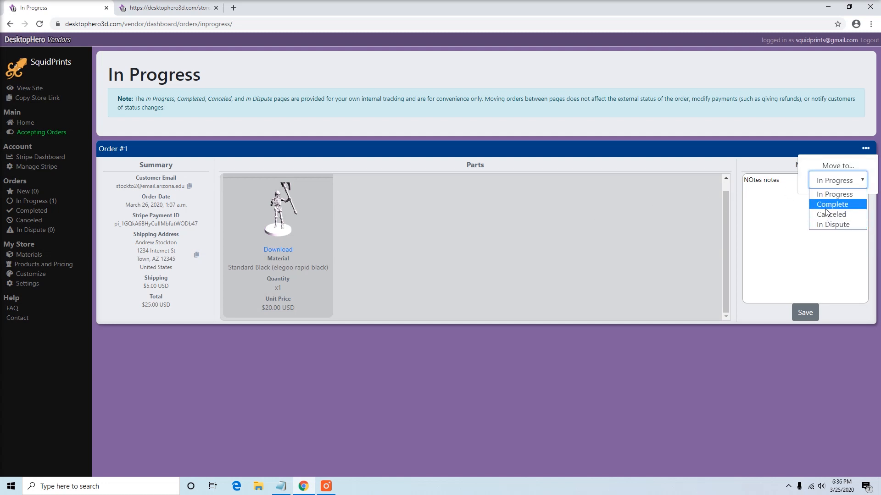
pyautogui.click(236, 295)
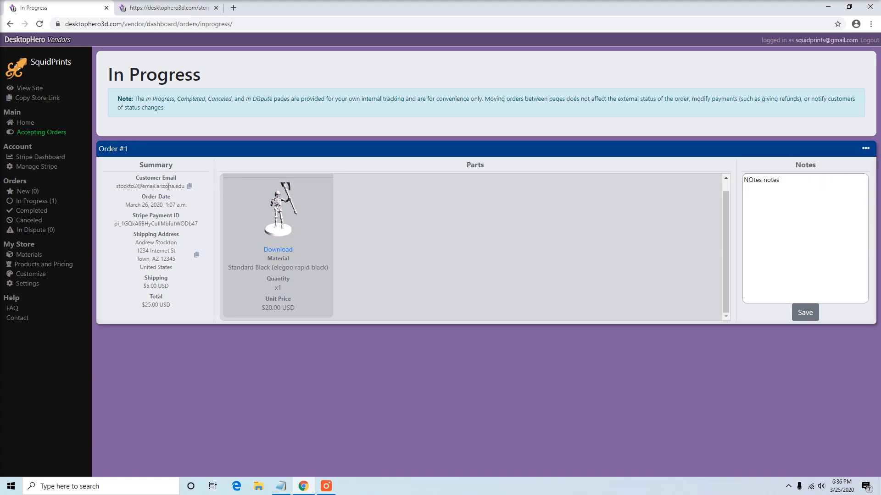
pyautogui.click(189, 186)
# - Move Order #1 to Complete and confirm it left the In Progress list
pyautogui.click(865, 148)
pyautogui.click(824, 183)
pyautogui.click(839, 204)
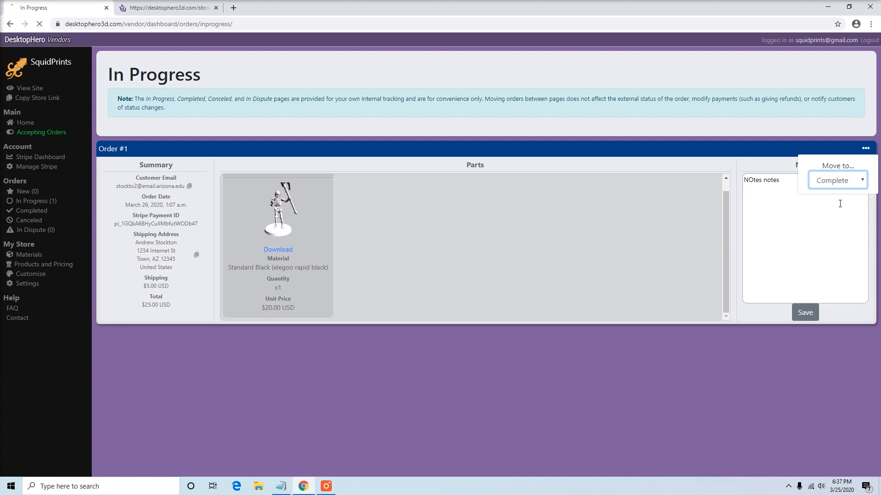
pyautogui.click(28, 211)
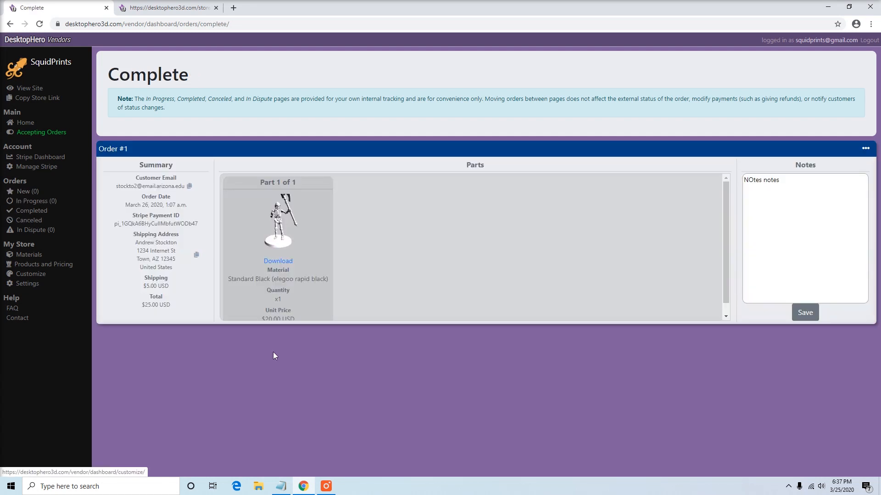
pyautogui.click(31, 201)
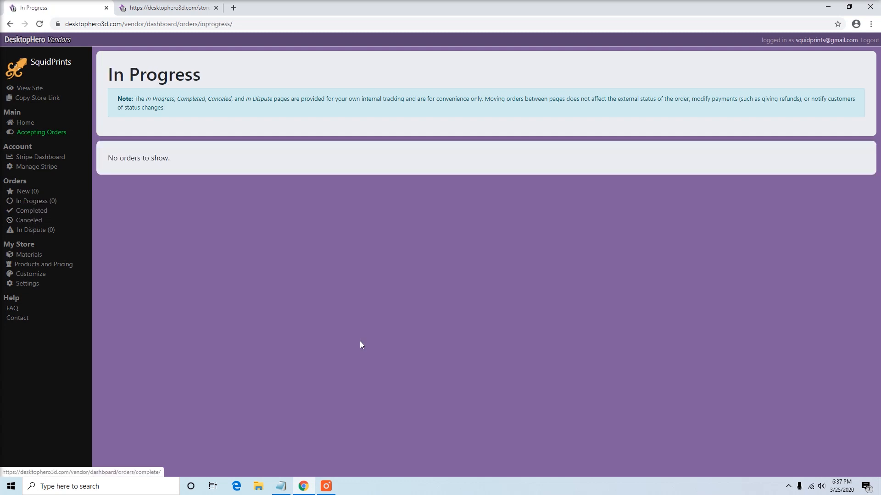